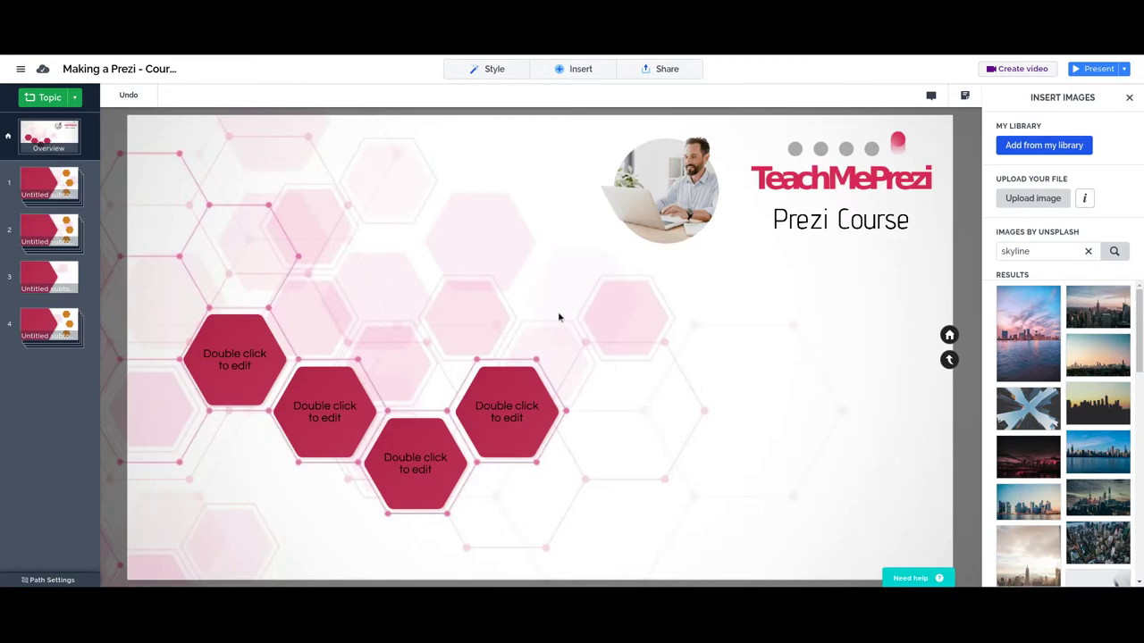
Open the third topic from the overview and insert an orange rectangle shape on its red hexagon.
left_click(565, 79)
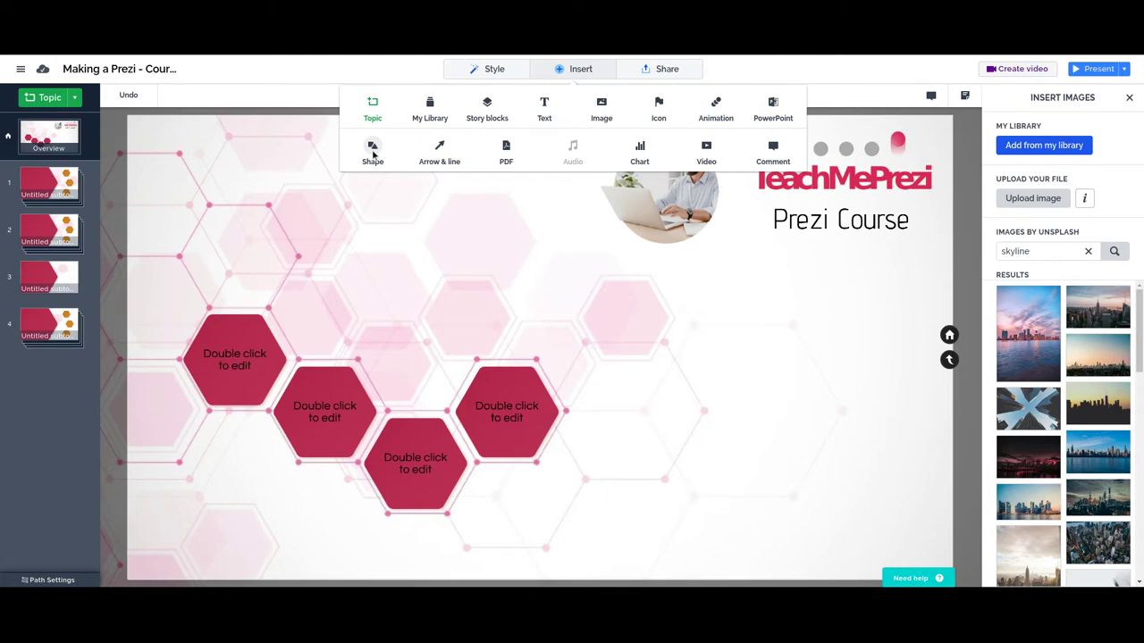
left_click(512, 257)
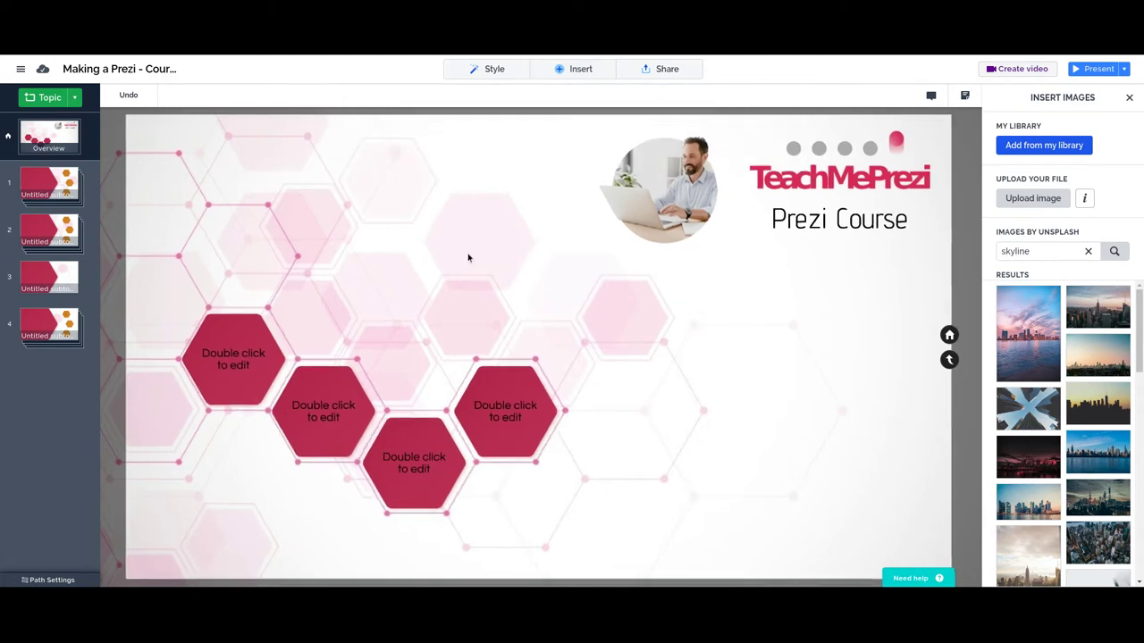
left_click(437, 488)
left_click(570, 71)
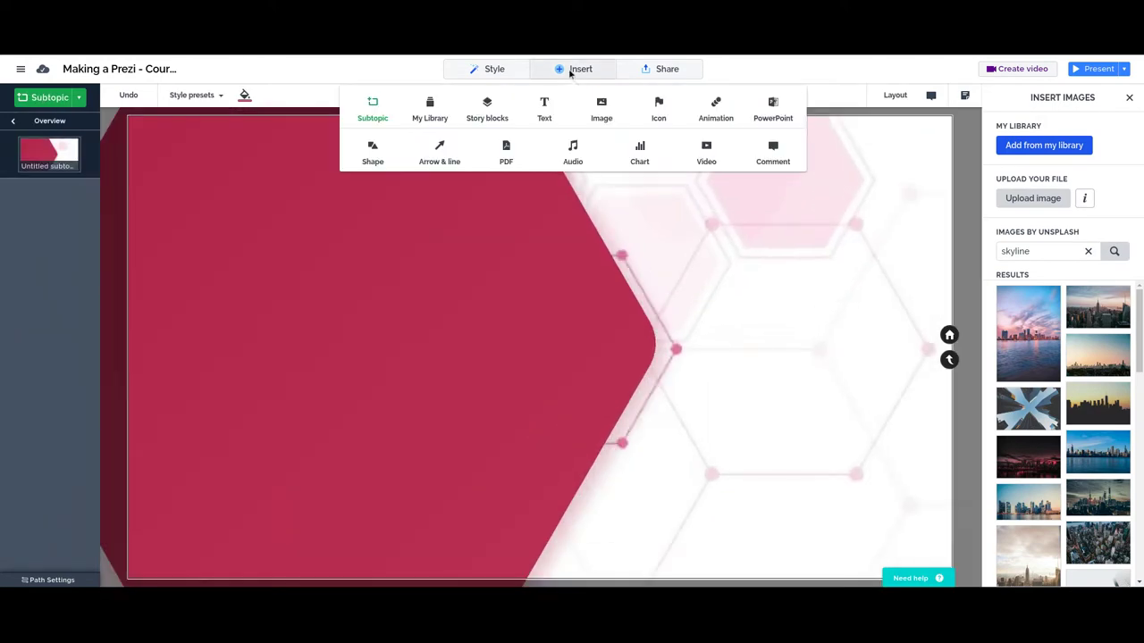
left_click(371, 152)
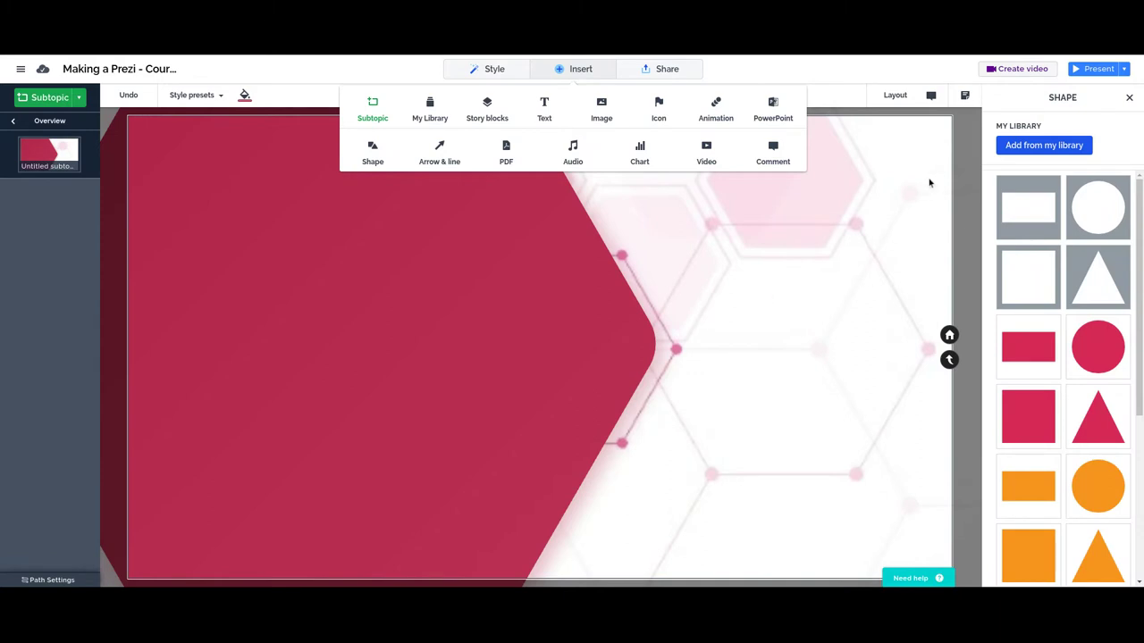
scroll(1089, 422, "down", 1)
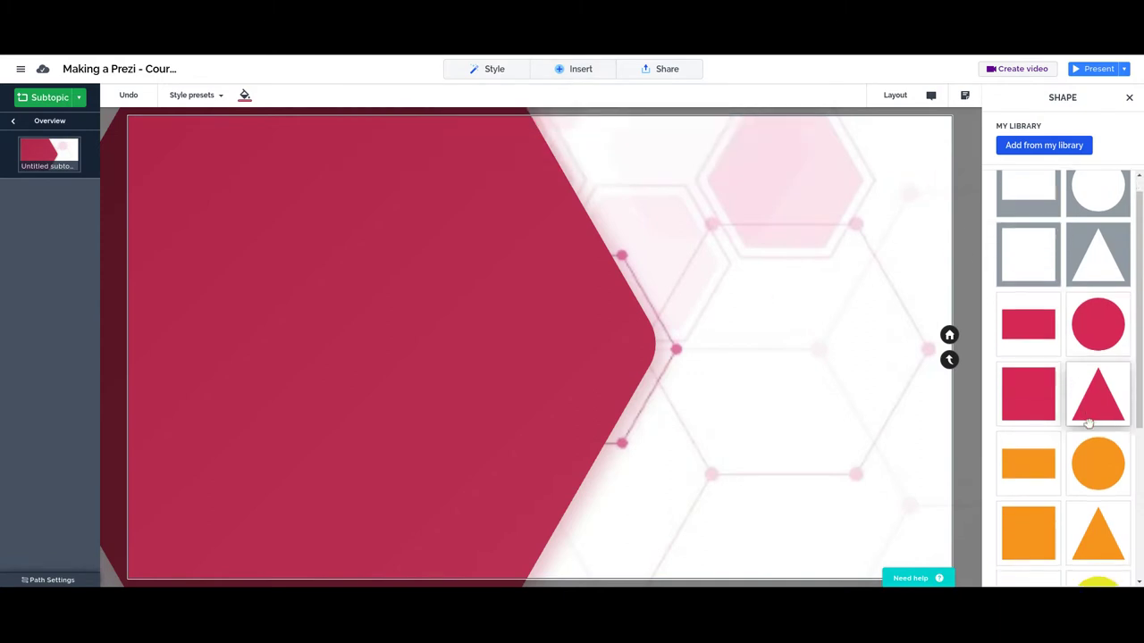
scroll(1088, 422, "down", 3)
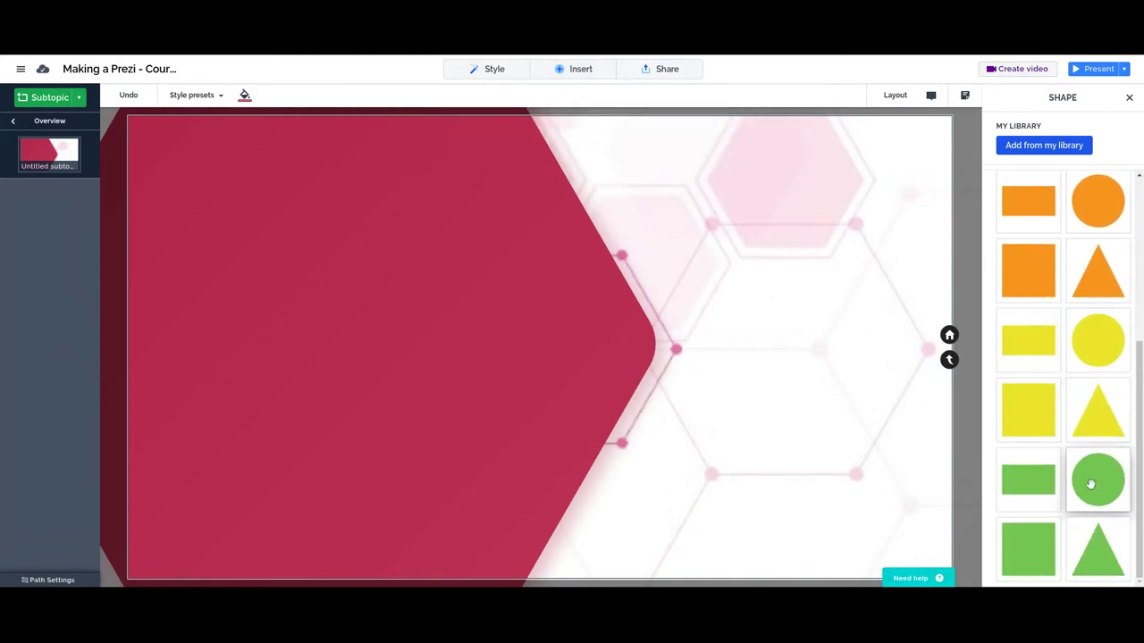
scroll(1090, 484, "up", 4)
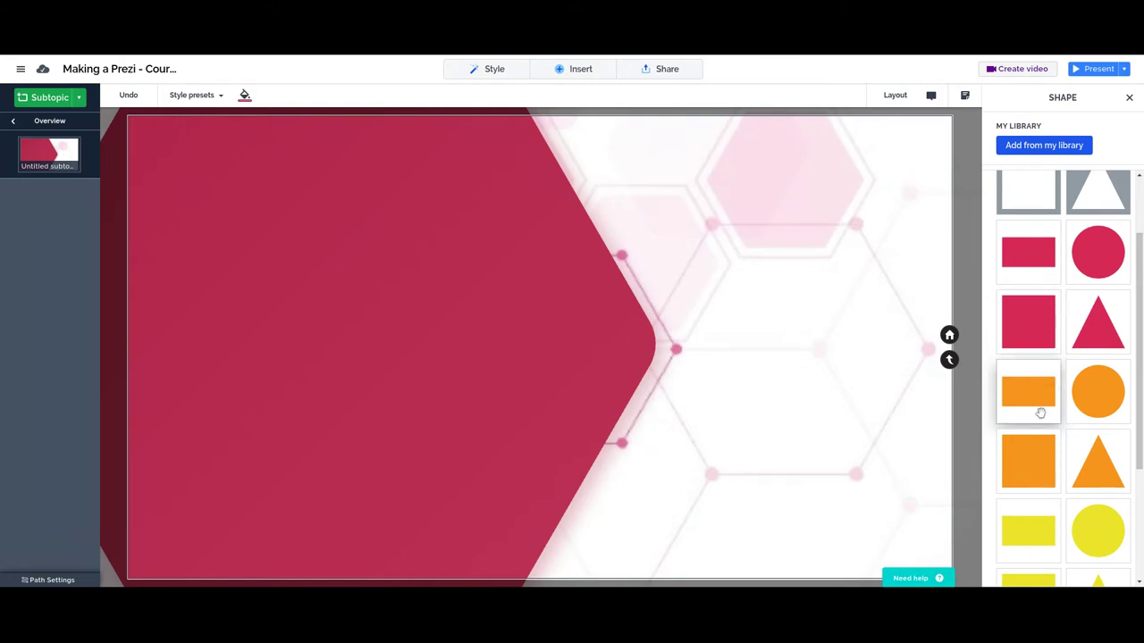
left_click(1036, 411)
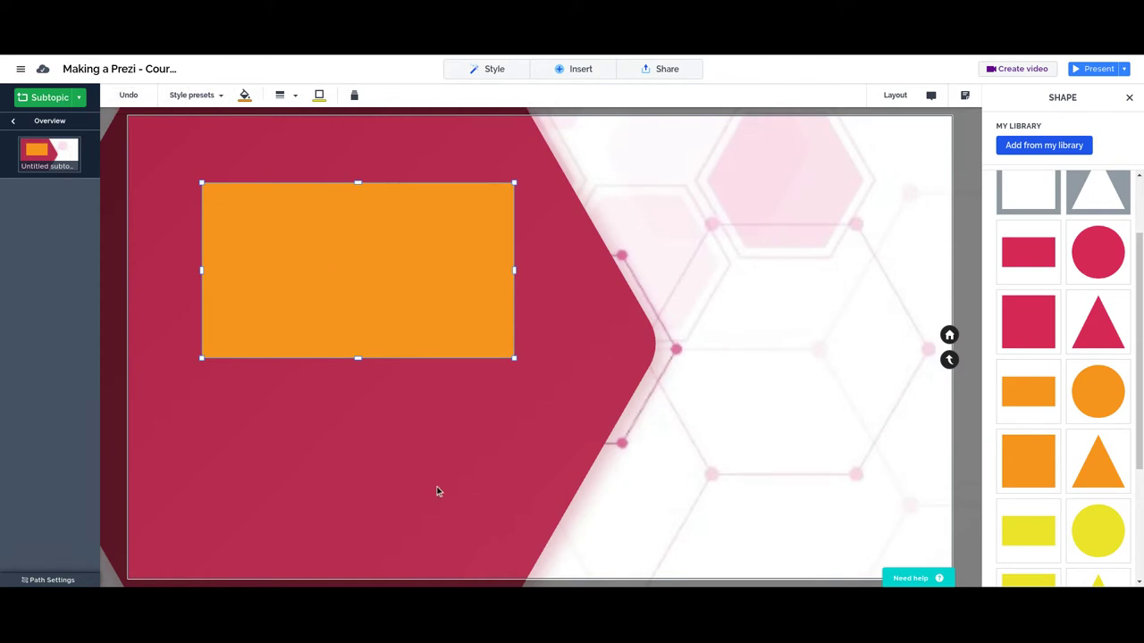
left_click(481, 464)
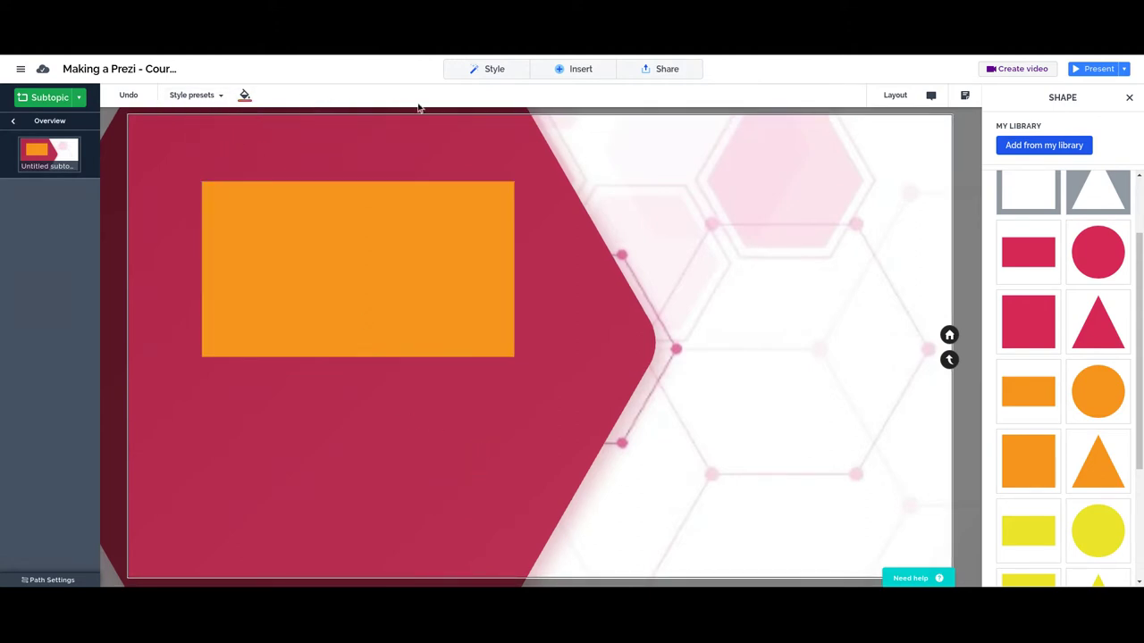
Try the yellow and green style presets on the rectangle and return it to the orange preset.
left_click(342, 281)
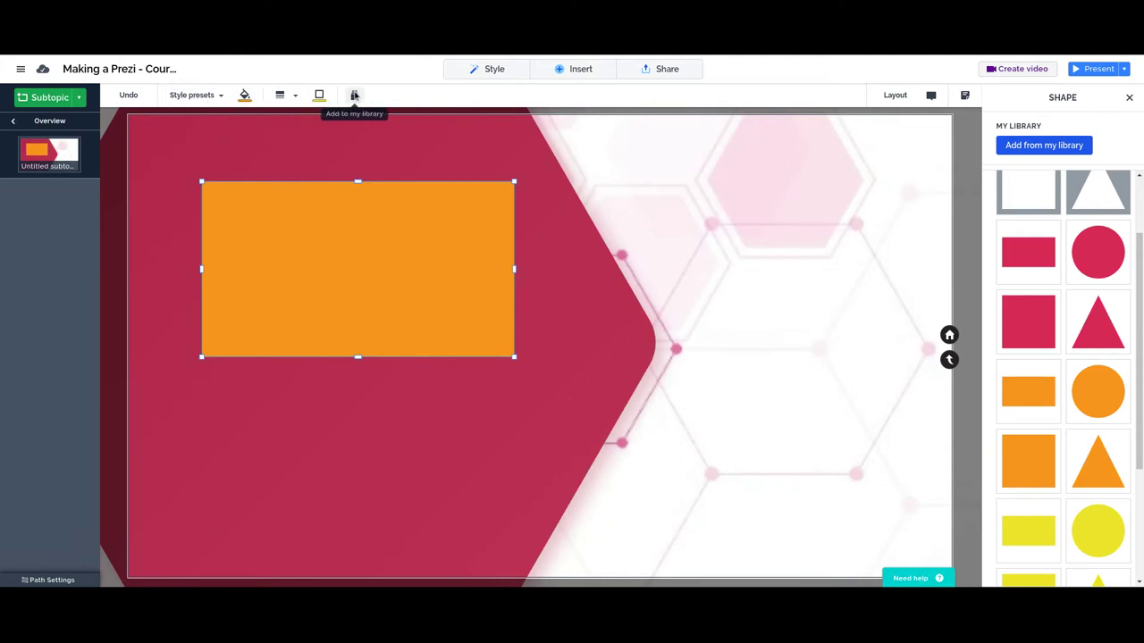
left_click(222, 97)
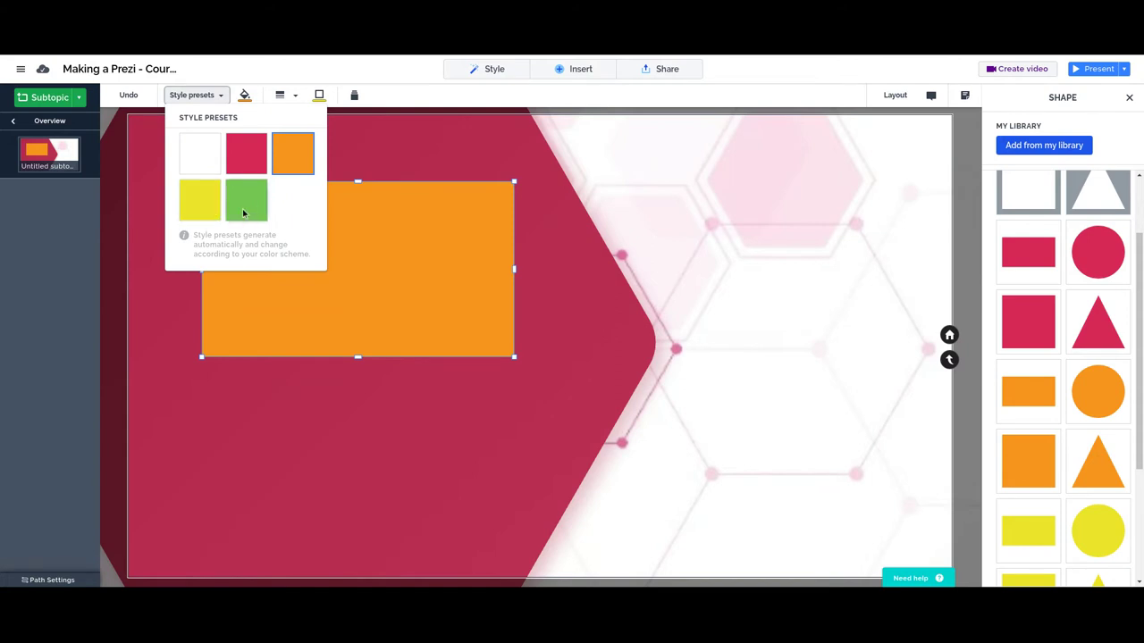
left_click(213, 211)
left_click(243, 211)
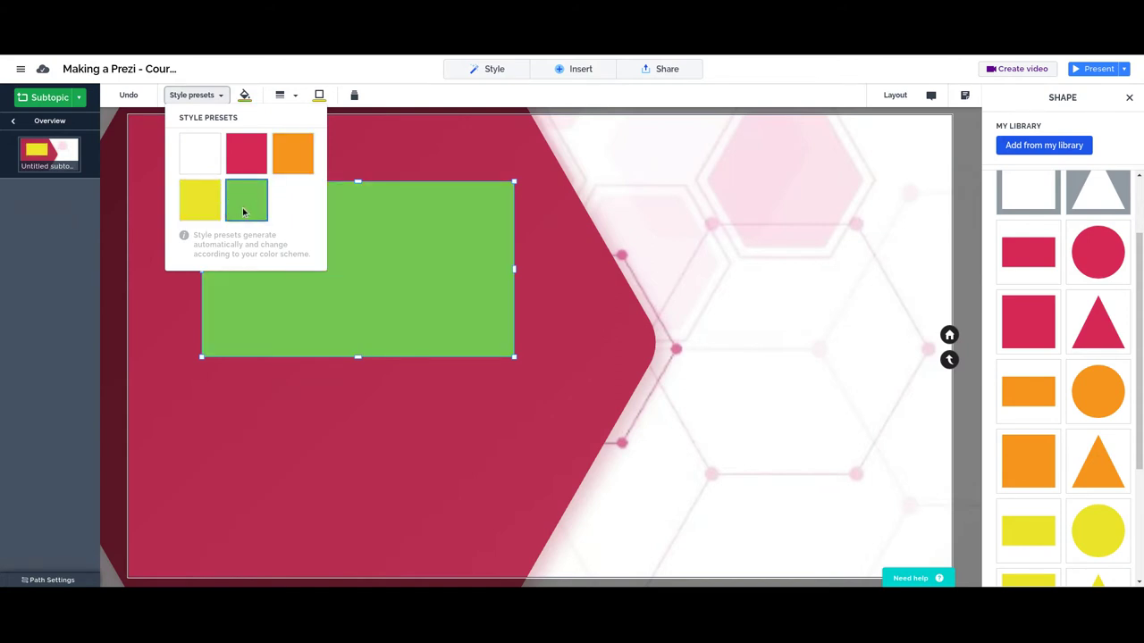
left_click(280, 168)
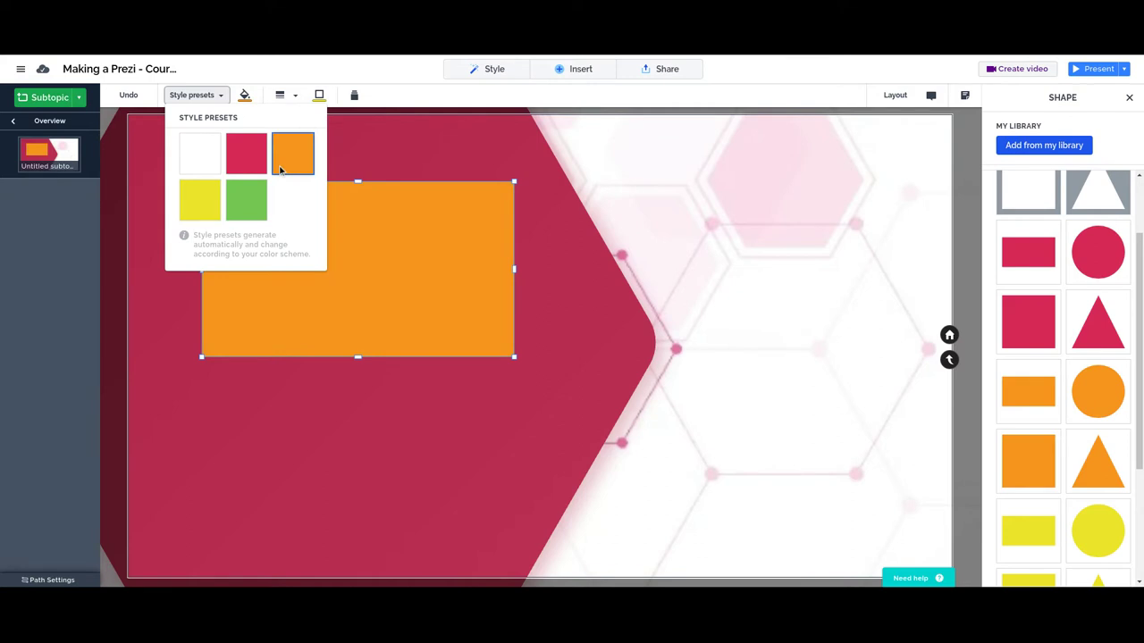
left_click(288, 71)
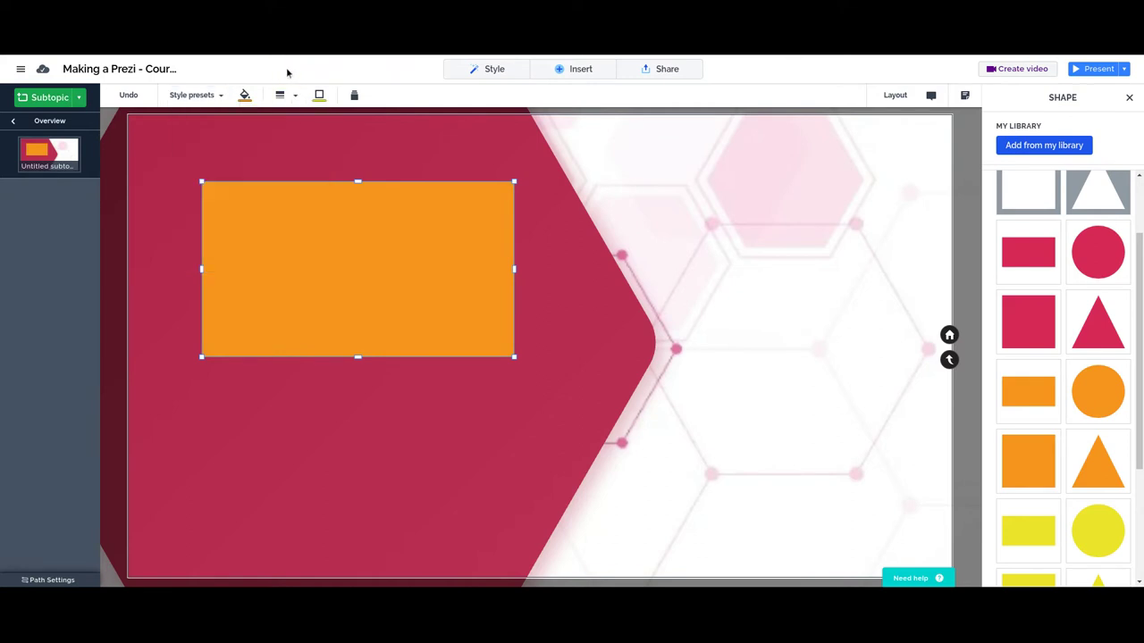
Try a linear gradient fill with slightly lower opacity on the rectangle and return it to a solid fill.
left_click(244, 95)
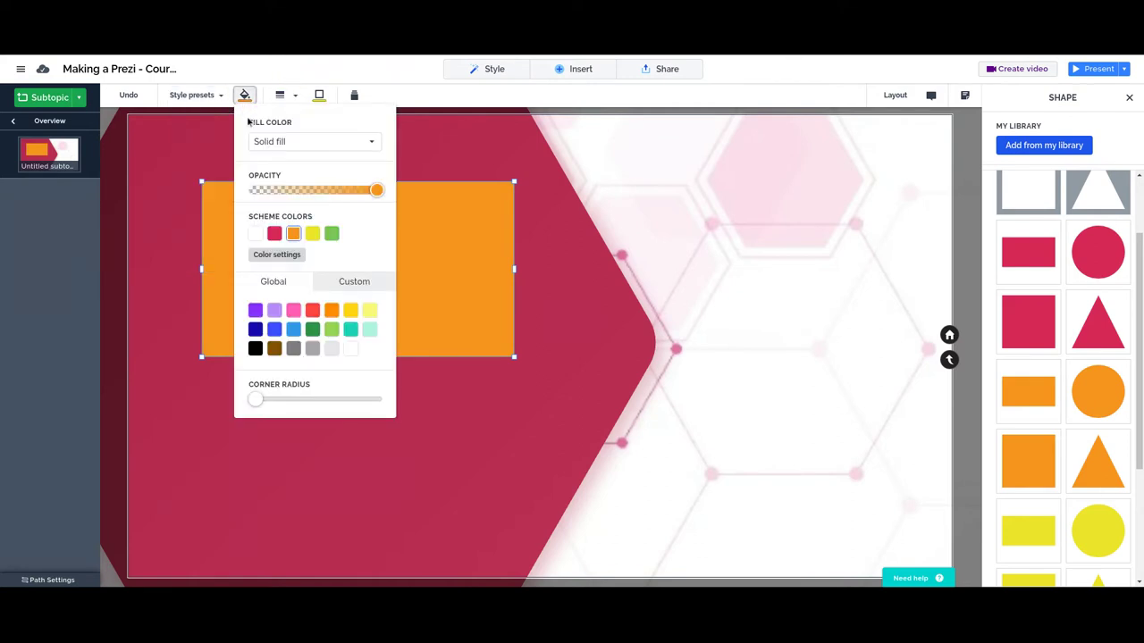
left_click(311, 143)
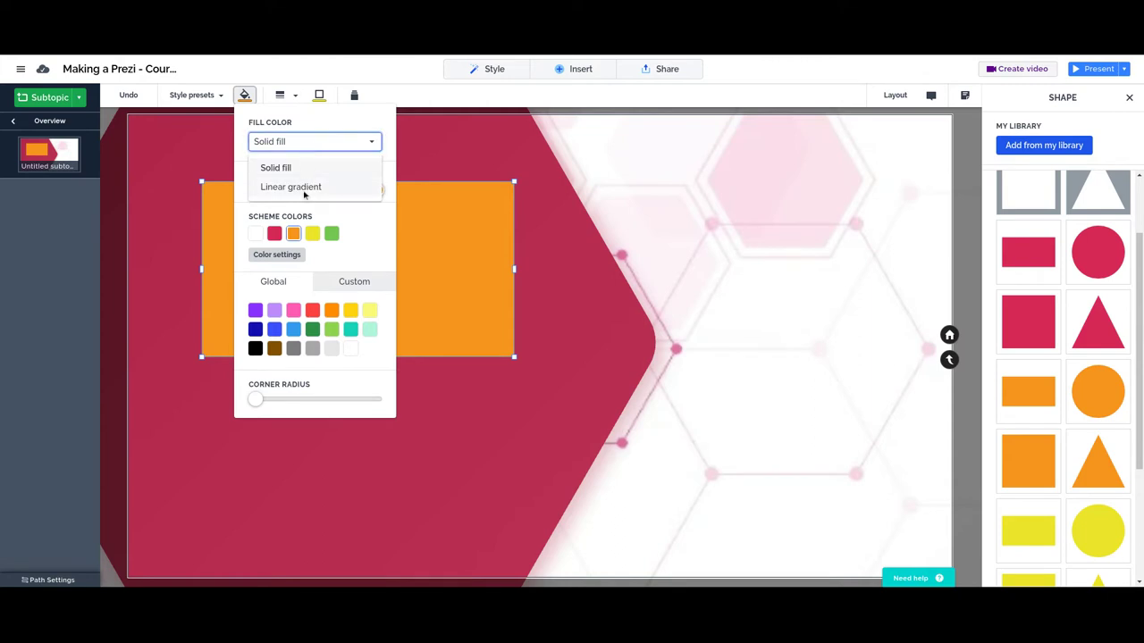
left_click(303, 188)
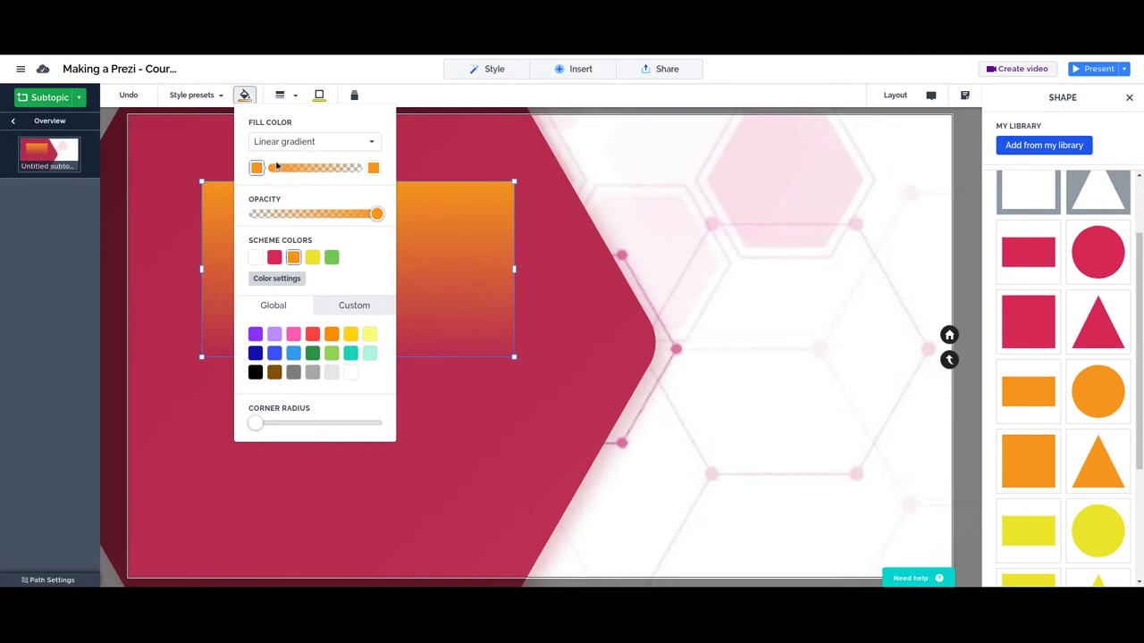
left_click(372, 168)
left_click(257, 168)
mouse_move(376, 214)
left_mouse_down()
mouse_move(271, 222)
mouse_move(370, 214)
left_mouse_up()
left_click(365, 143)
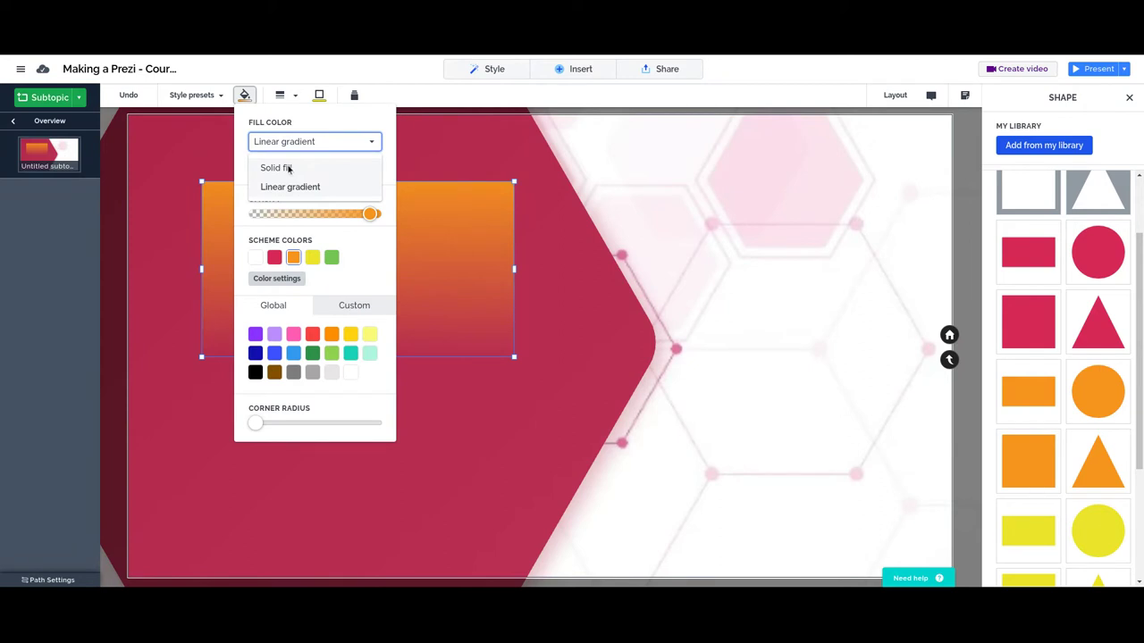
left_click(277, 168)
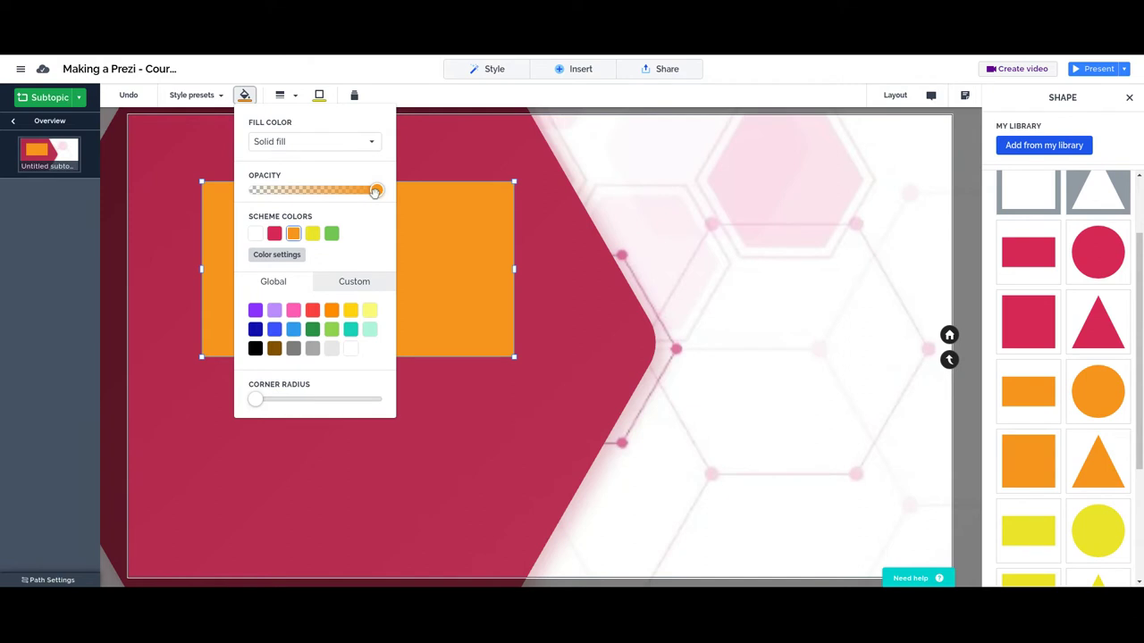
Move the orange rectangle across the red hexagon's right edge and make its fill slightly transparent, at about three quarters opacity.
left_click_drag(376, 192, 283, 193)
left_click_drag(455, 235, 670, 219)
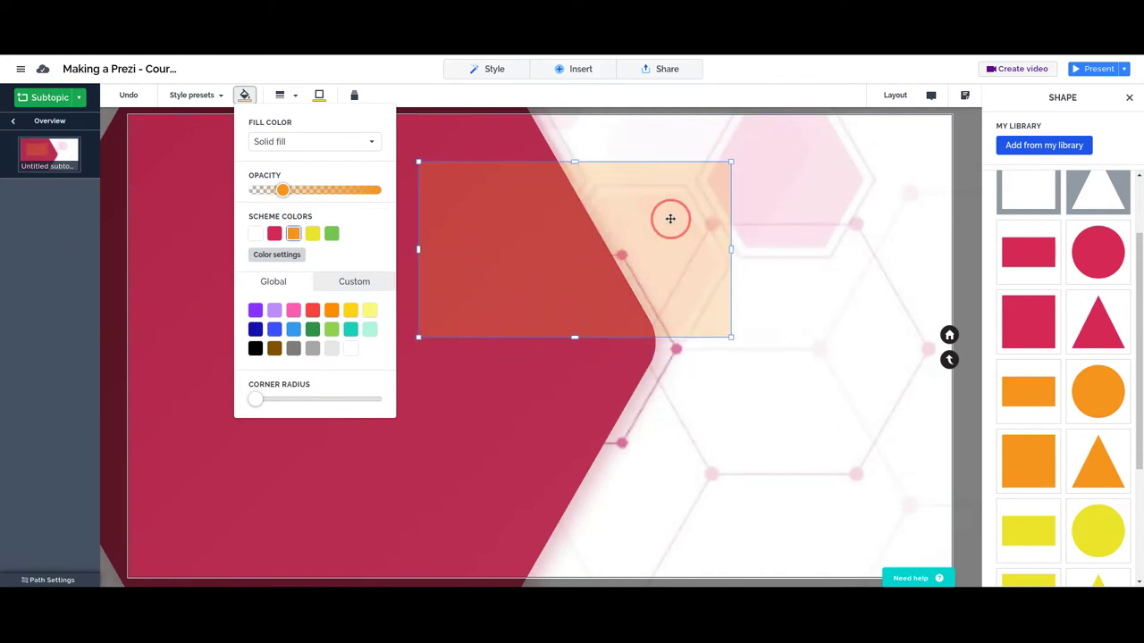
left_click(529, 226)
left_click(246, 105)
left_click_drag(282, 190, 349, 191)
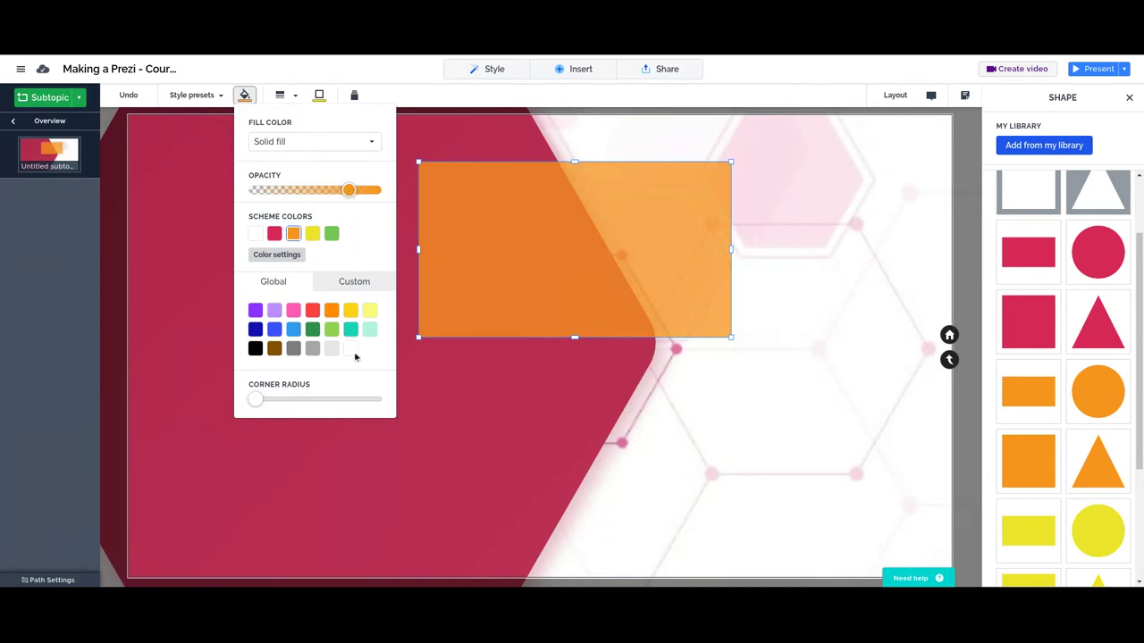
left_click(337, 281)
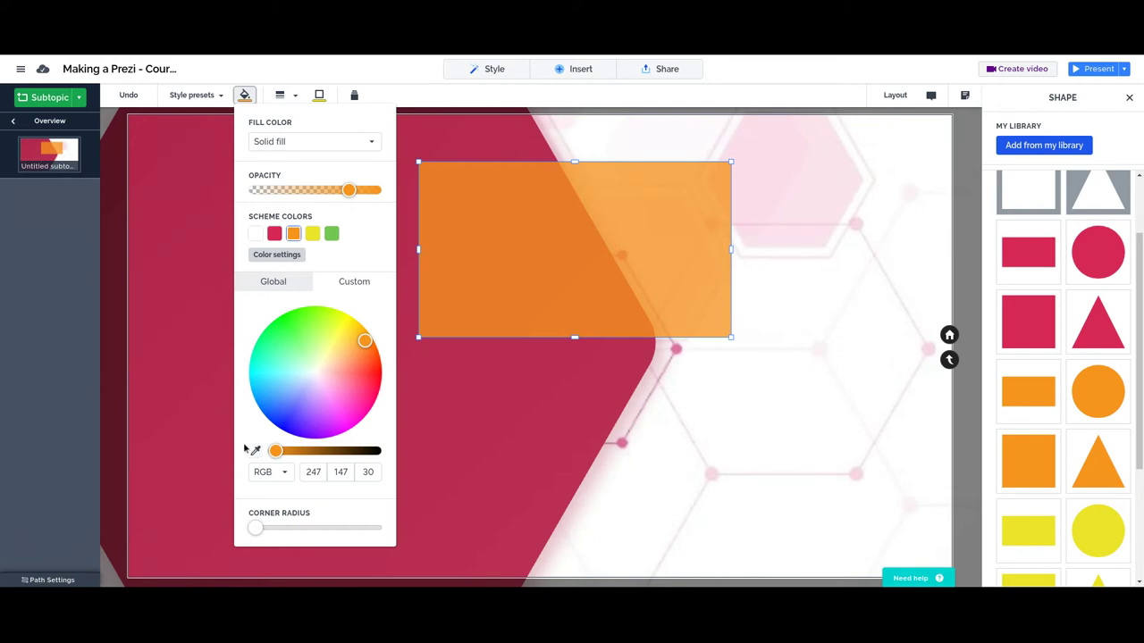
left_click(275, 284)
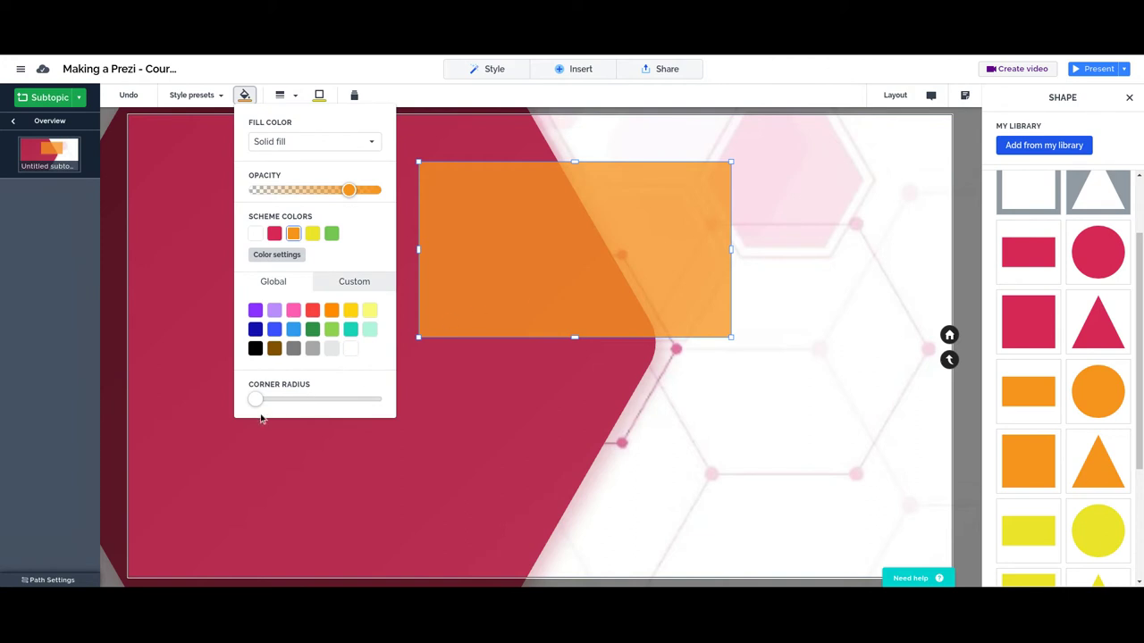
left_click(390, 75)
left_click(445, 439)
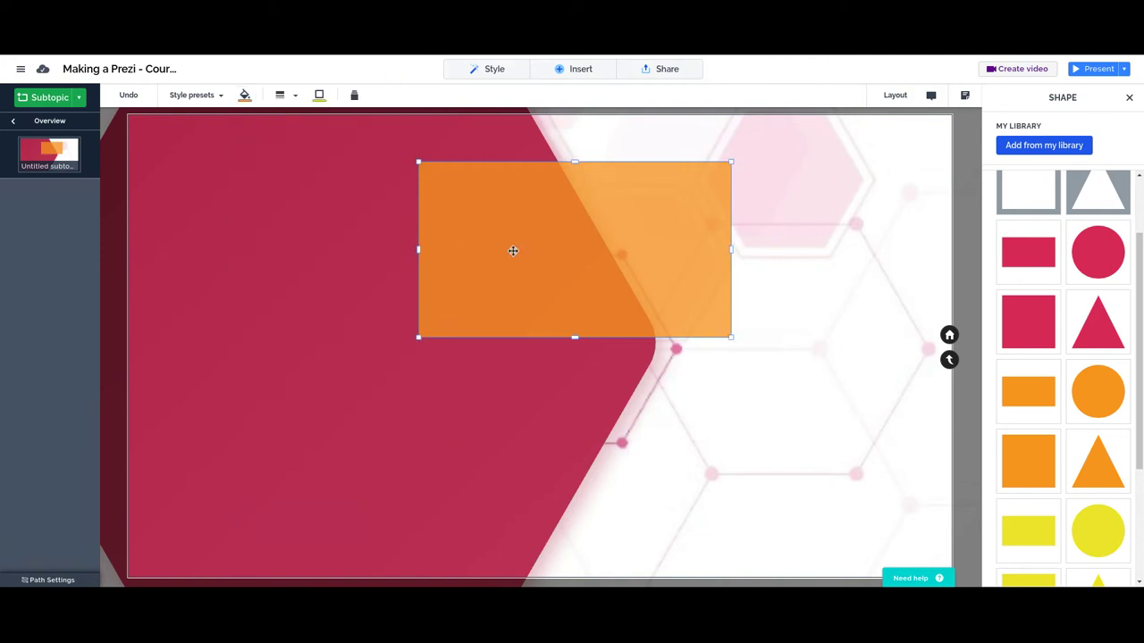
Round the rectangle's corners to almost the maximum radius and reshape it into a long, thin bar along the slide's upper right edge.
left_click(248, 94)
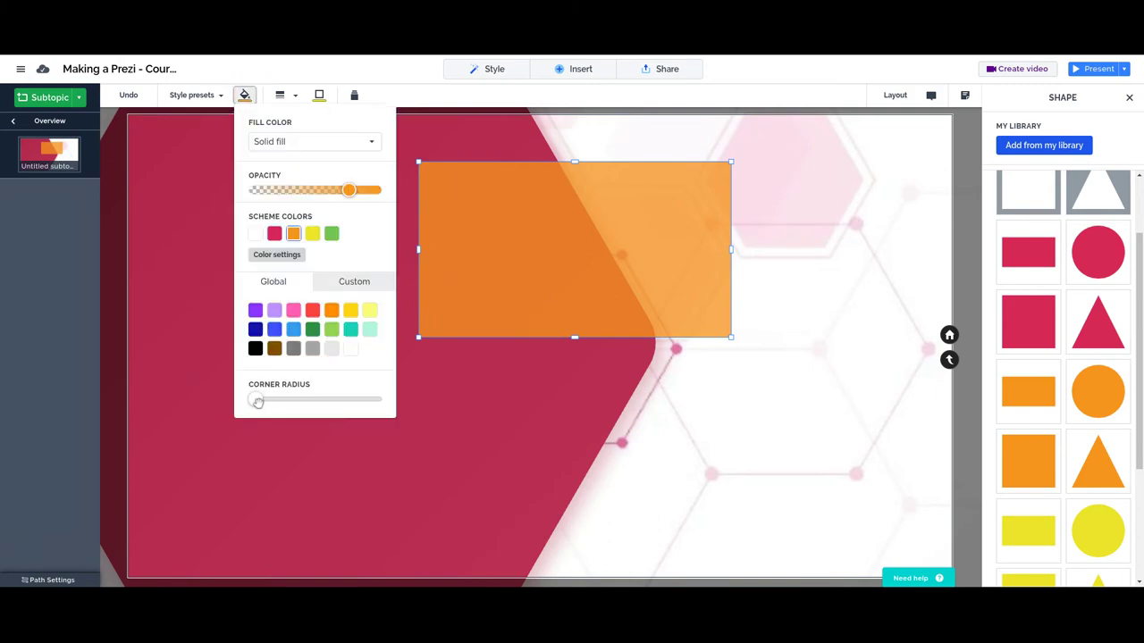
left_click_drag(257, 402, 379, 402)
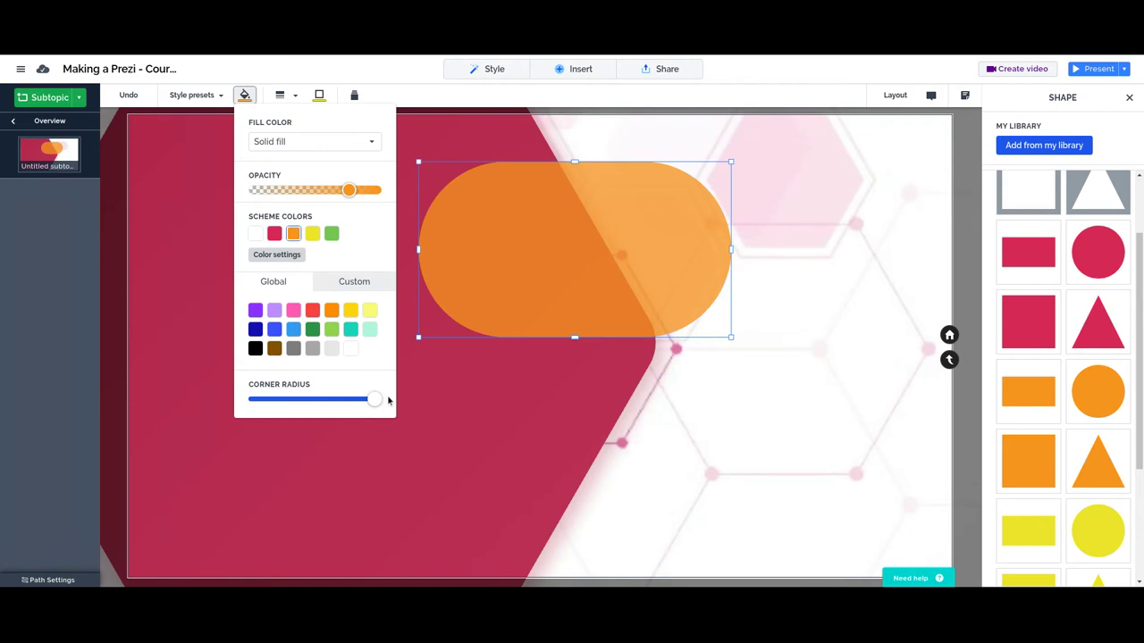
left_click_drag(536, 277, 593, 245)
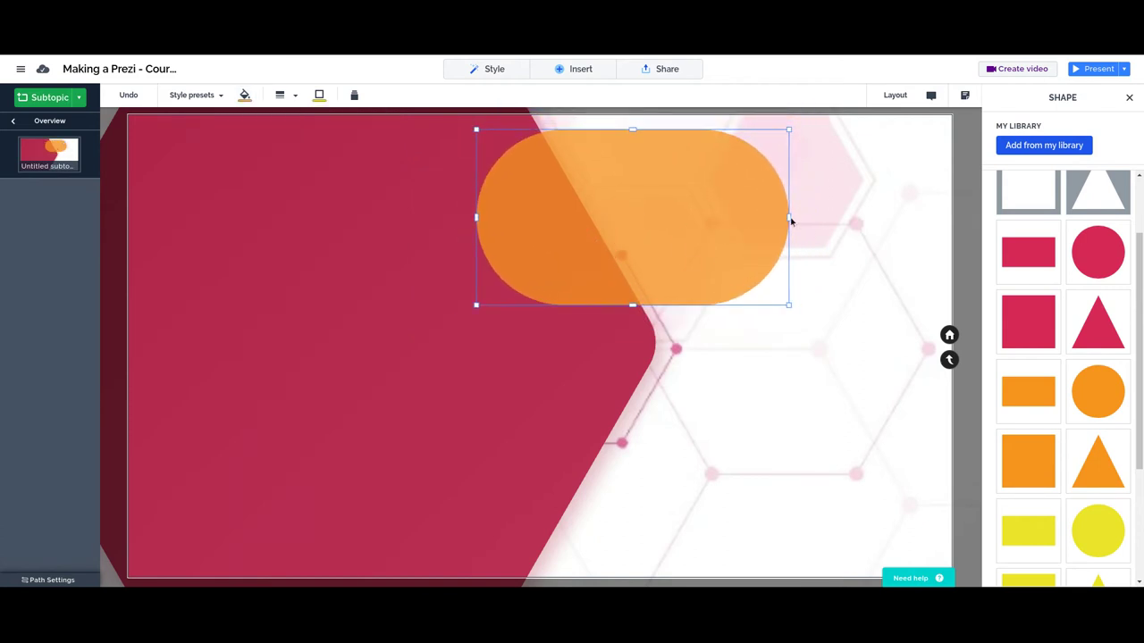
left_click_drag(792, 218, 940, 217)
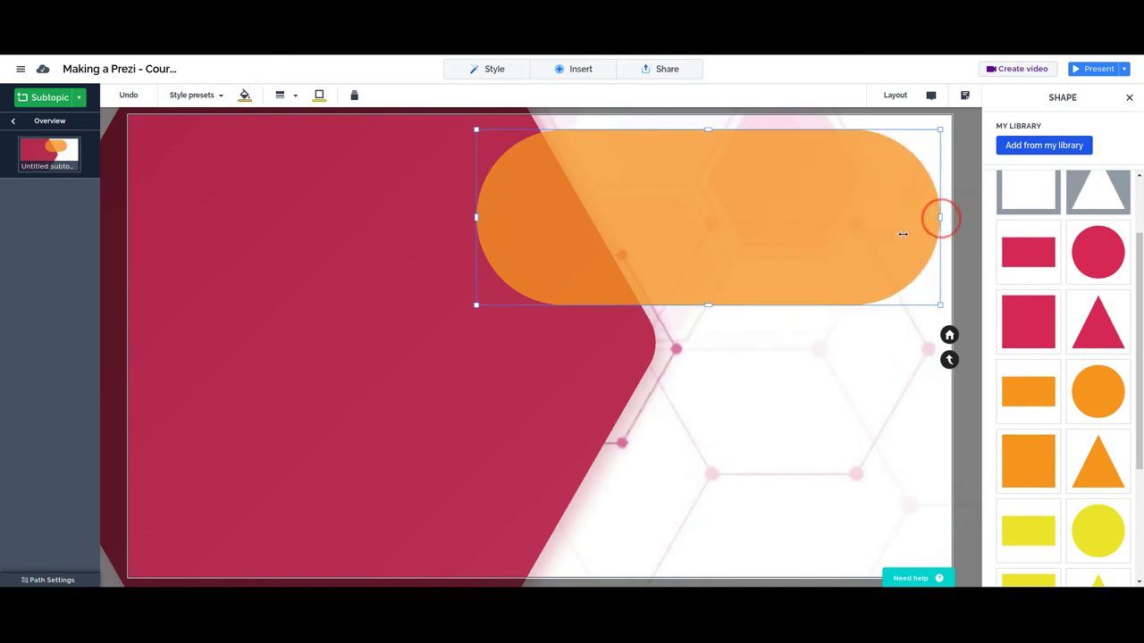
left_click_drag(708, 305, 712, 189)
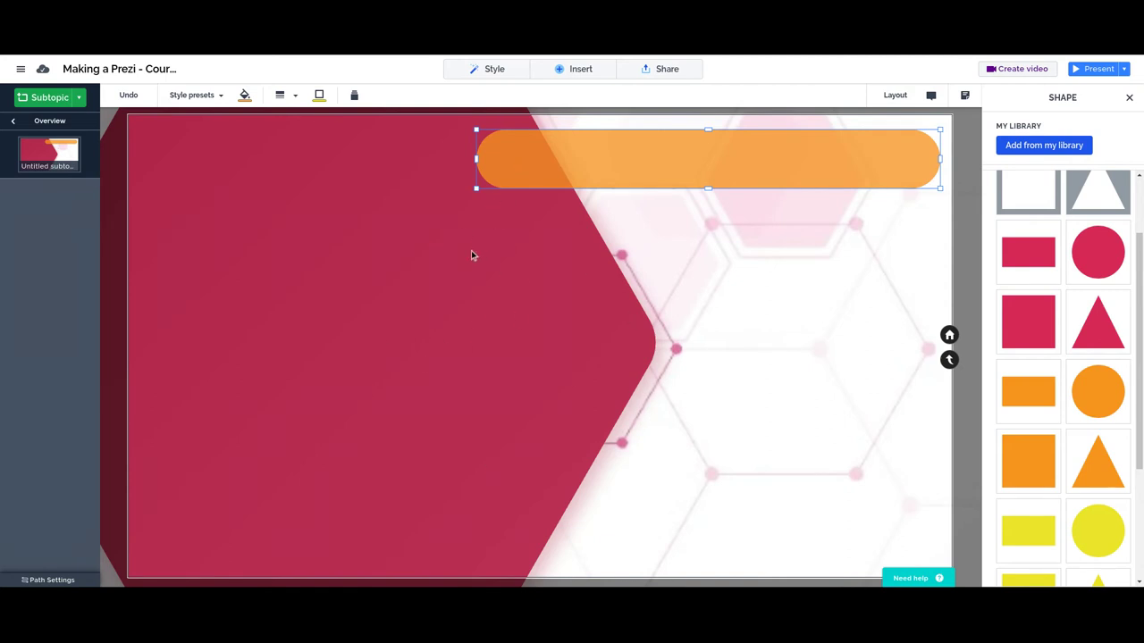
Insert a second orange rectangle in the third topic and shape it into a tall, narrow bar along the slide's right edge.
left_click(463, 313)
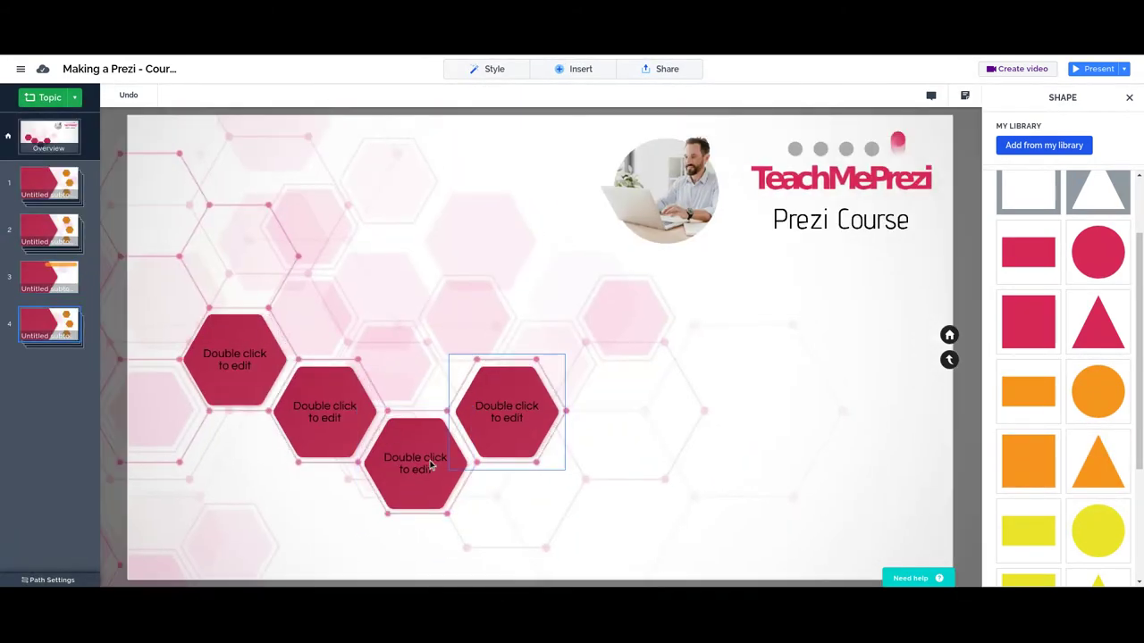
left_click(430, 464)
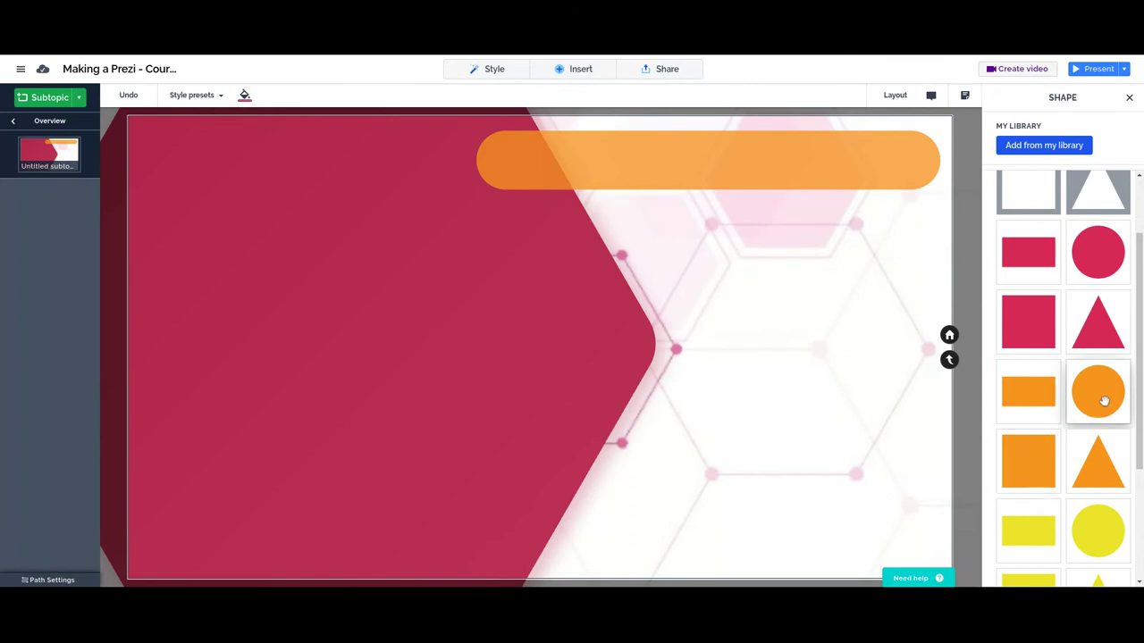
left_click(1033, 404)
left_click_drag(620, 281, 798, 231)
left_click_drag(628, 240, 894, 212)
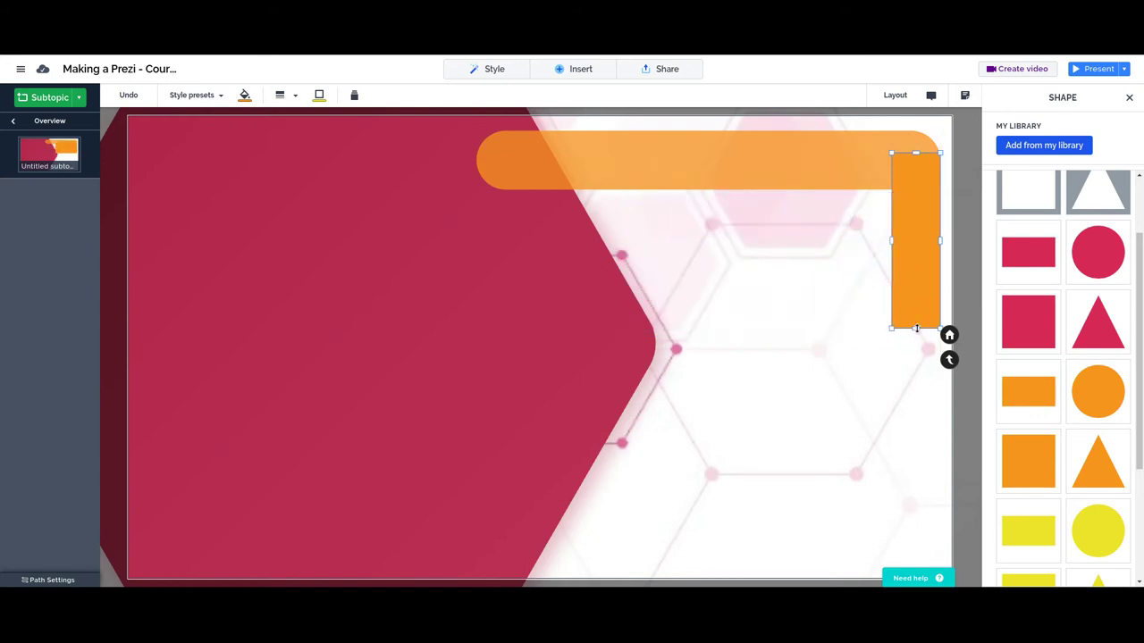
left_click_drag(915, 327, 912, 532)
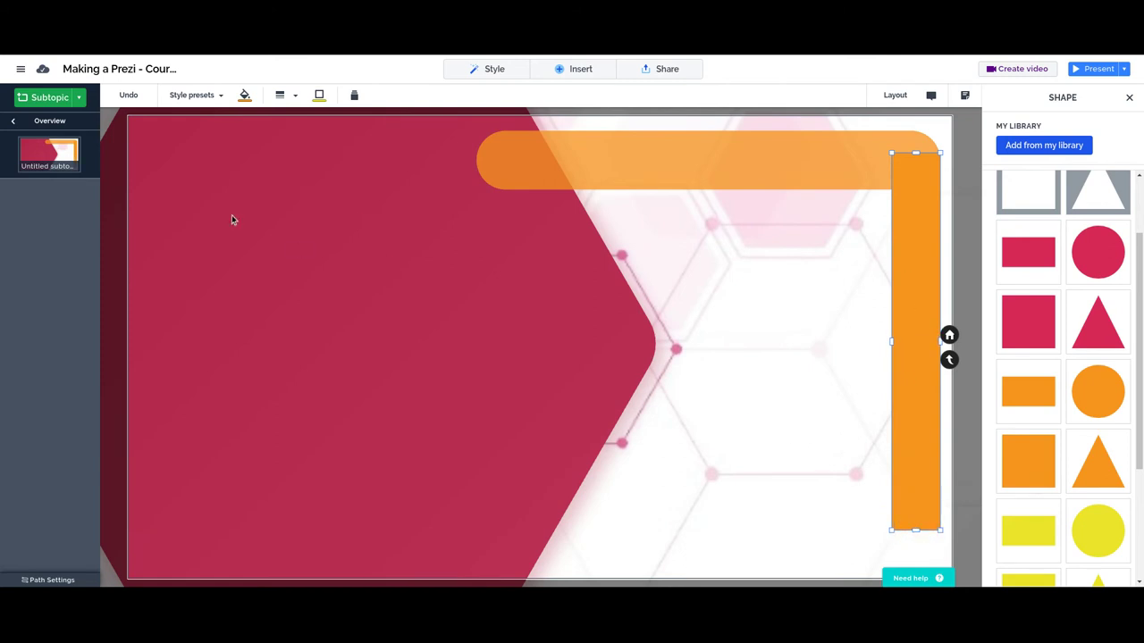
Lower the vertical orange bar's fill opacity to about 70% and round its corners to the maximum radius.
left_click(244, 102)
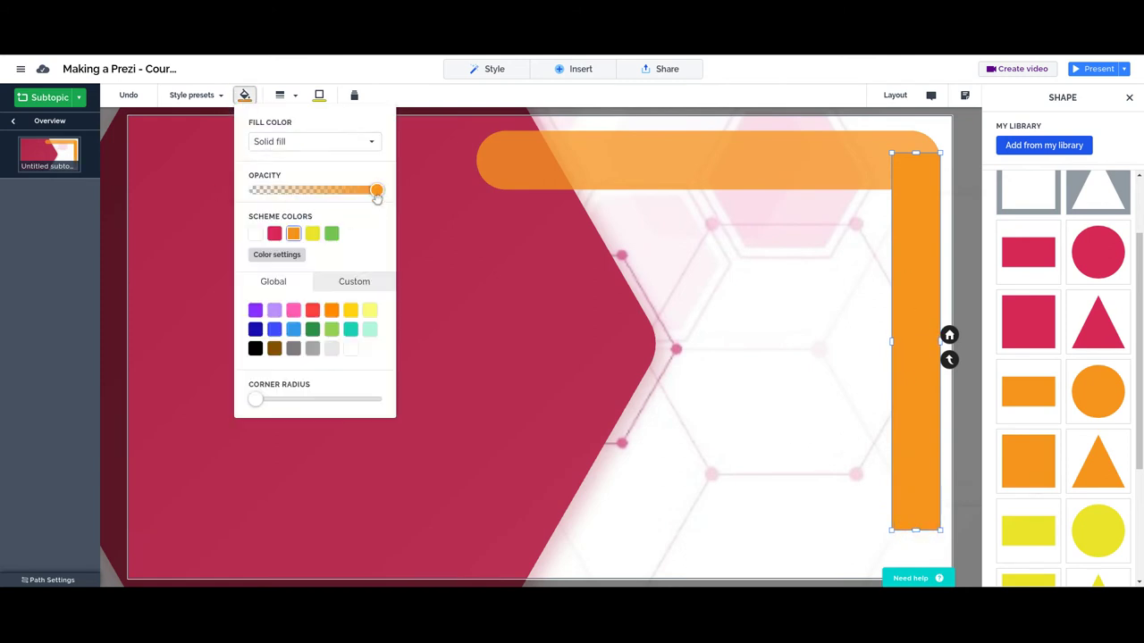
left_click_drag(377, 190, 342, 195)
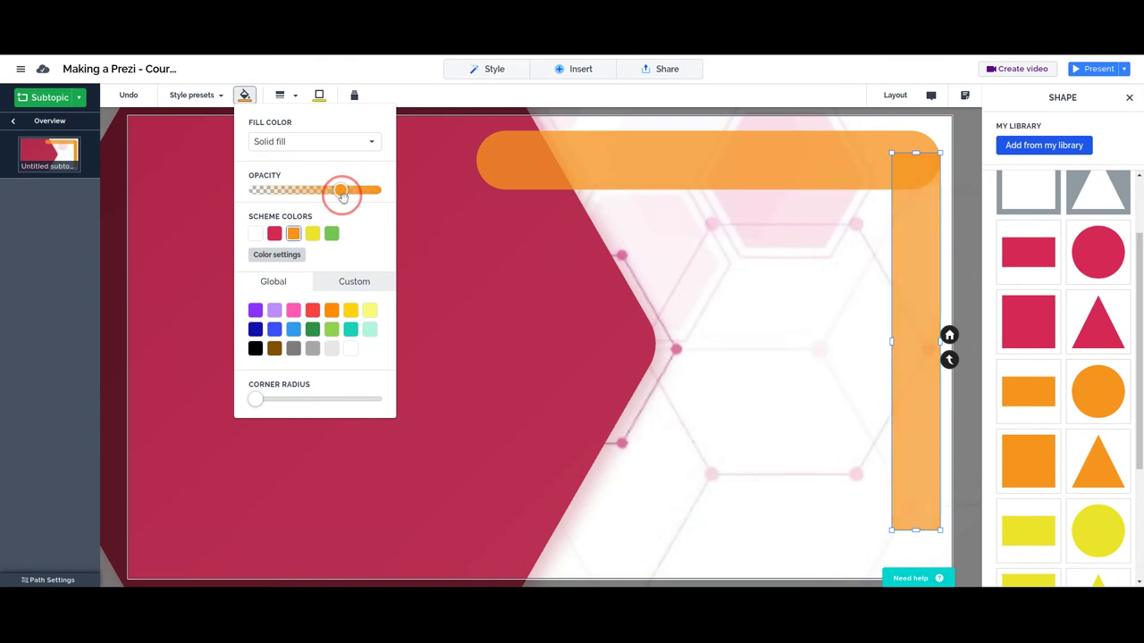
left_click_drag(255, 400, 440, 405)
left_click(791, 268)
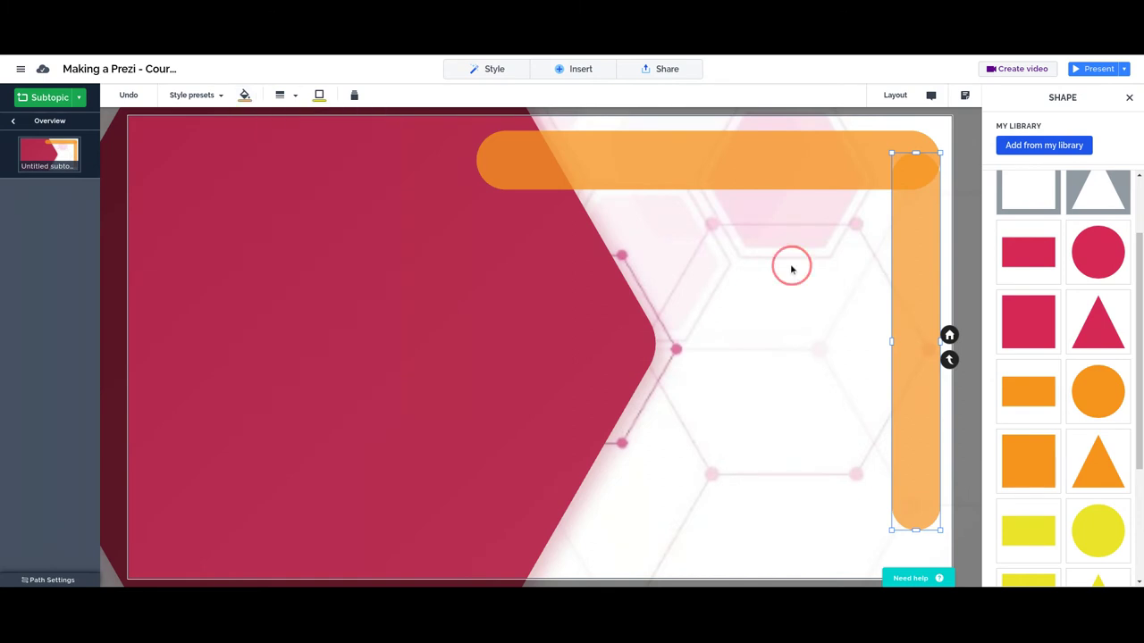
left_click(345, 272)
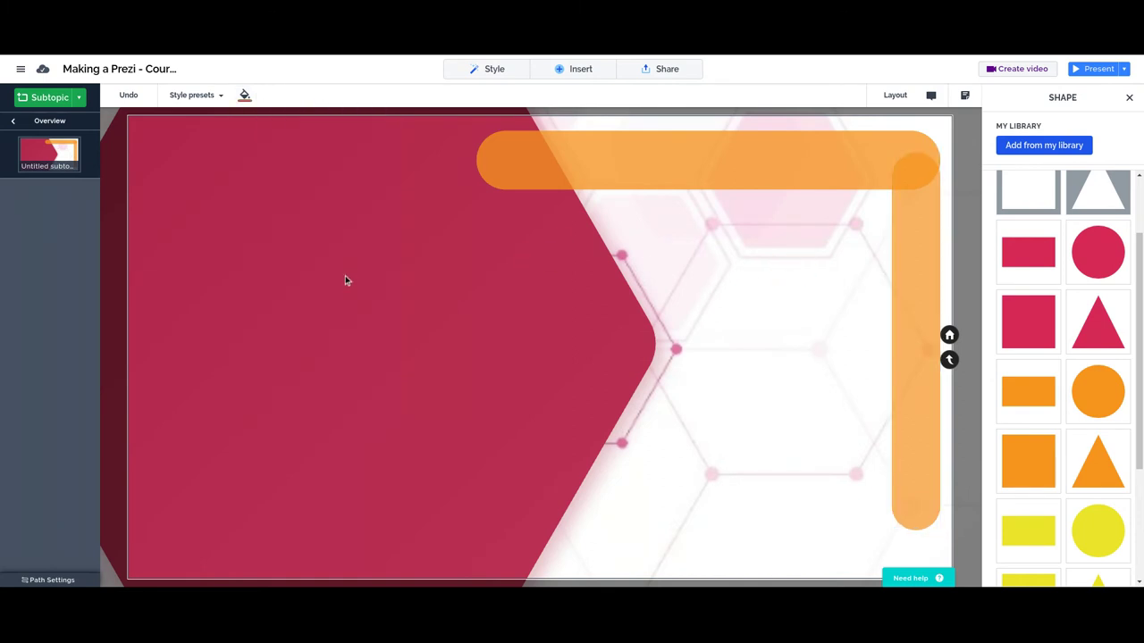
Thicken the horizontal orange bar's border by three increments and colour the border white.
left_click(587, 154)
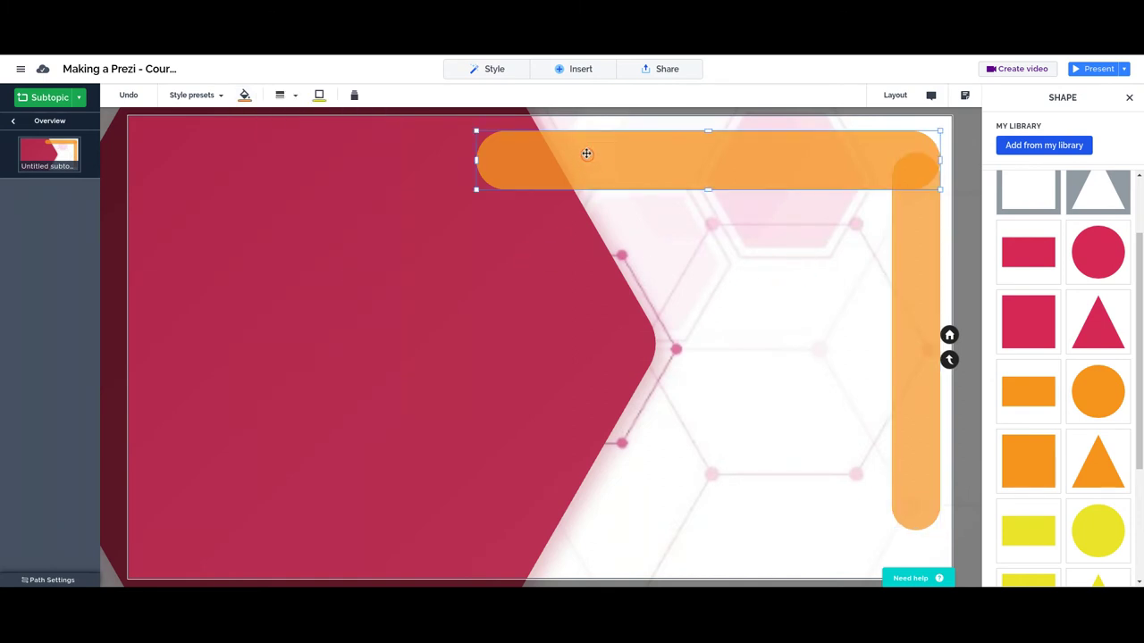
left_click(295, 97)
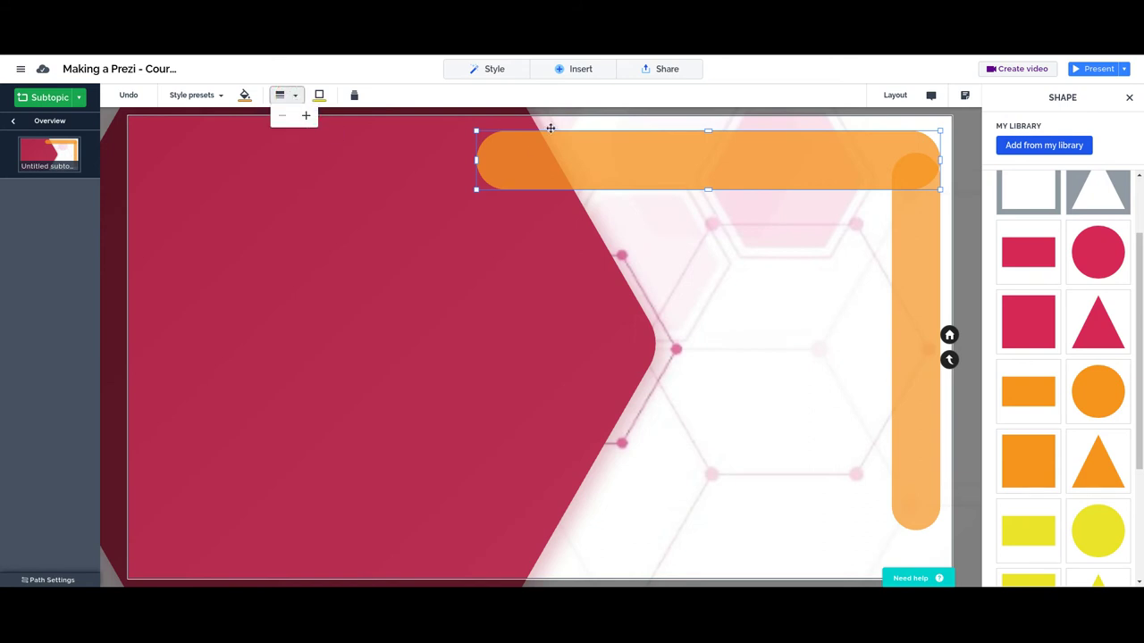
left_click(305, 117)
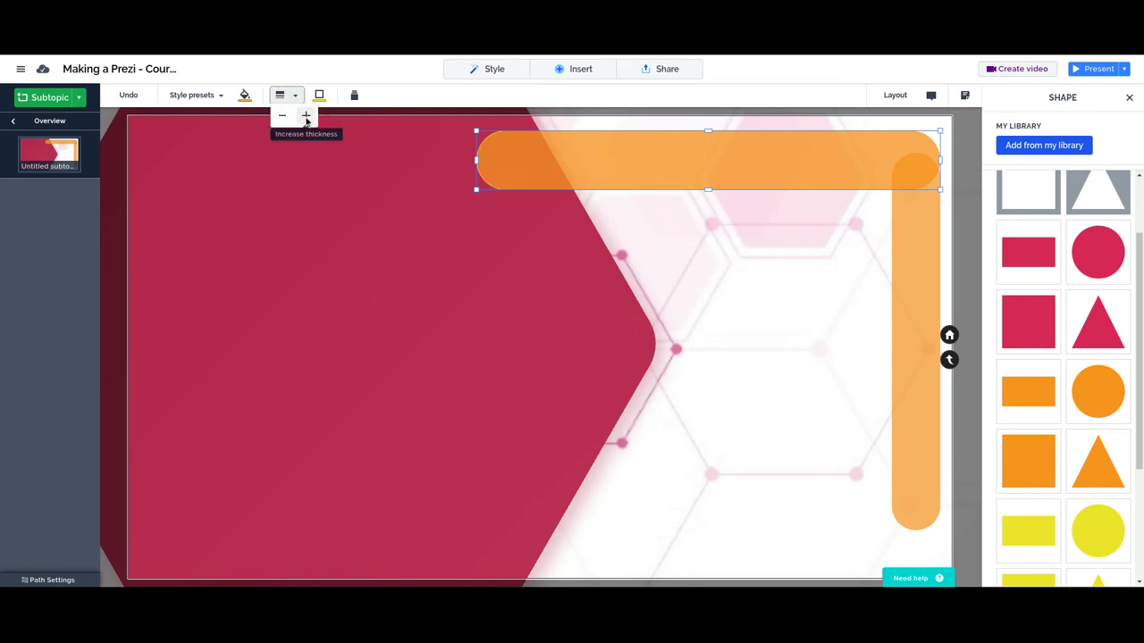
left_click(305, 117)
left_click(306, 117)
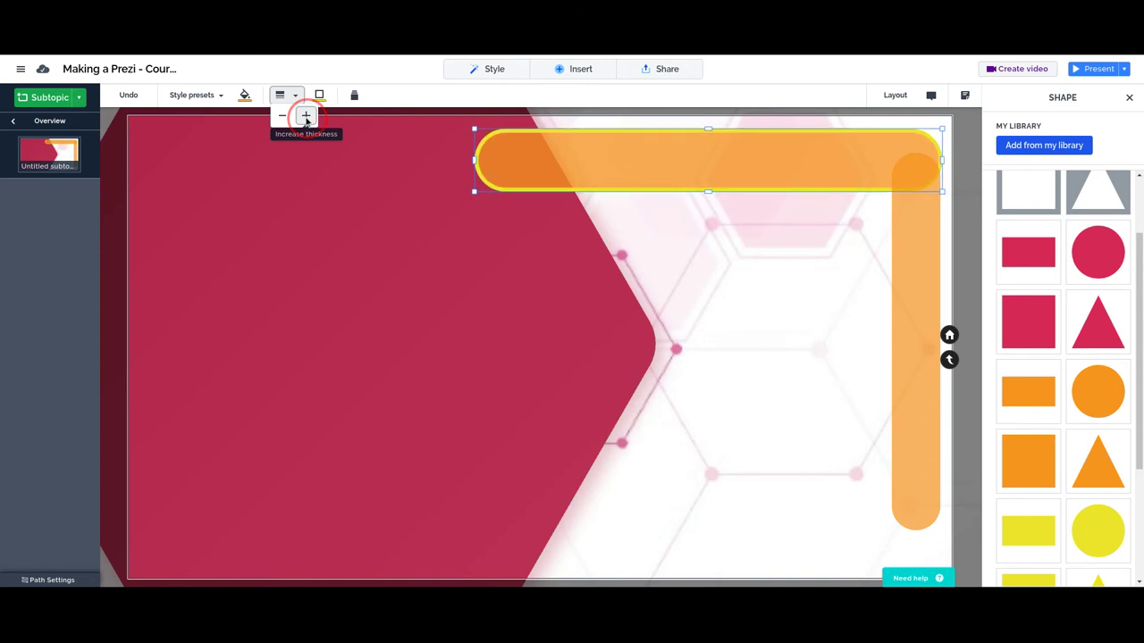
left_click(319, 94)
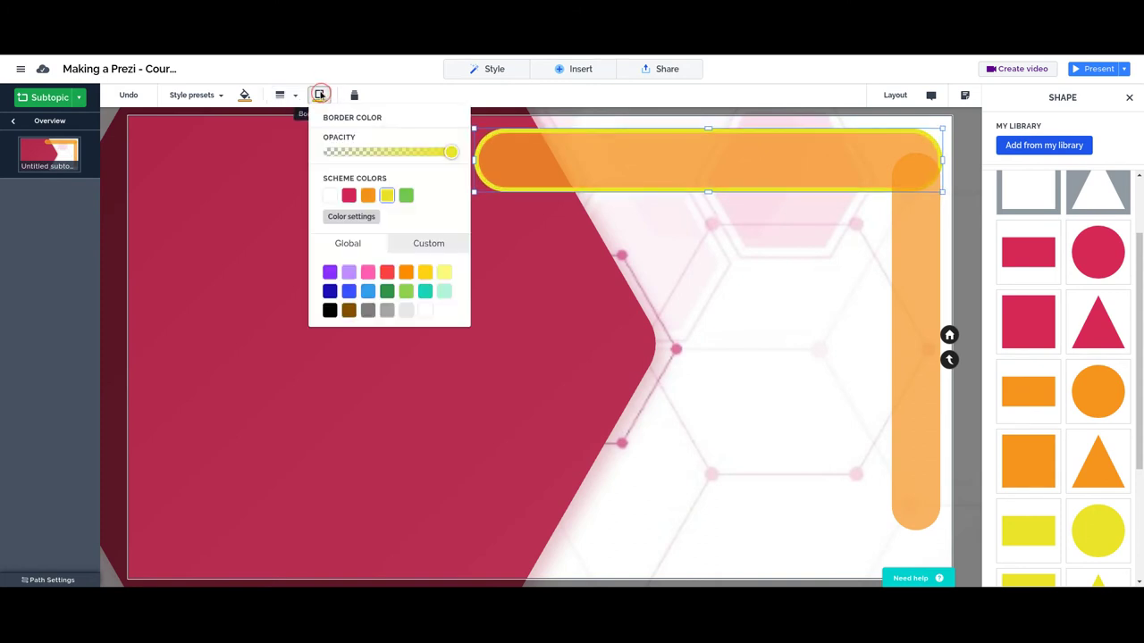
left_click(330, 197)
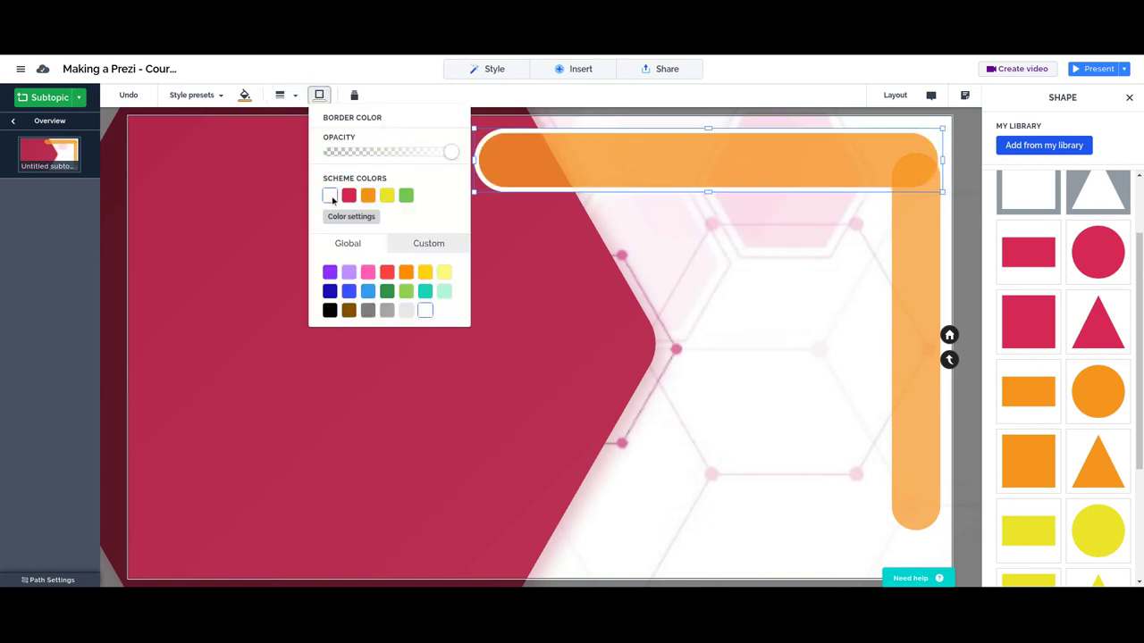
Give the vertical orange bar a white border about as thick as the horizontal bar's border.
left_click(899, 332)
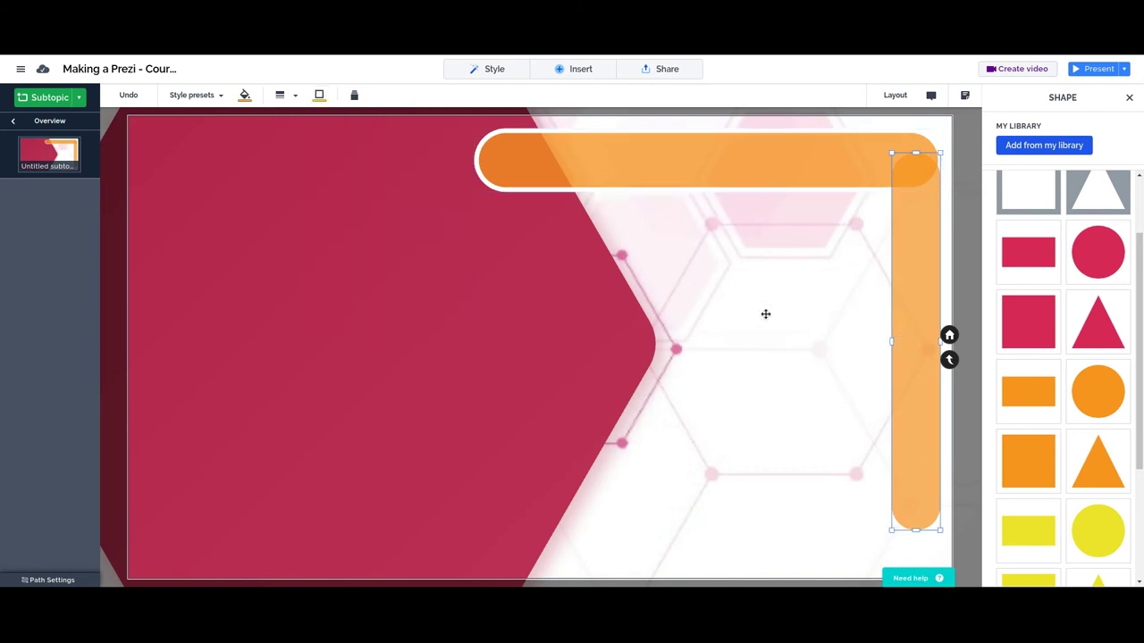
left_click(295, 96)
left_click(296, 117)
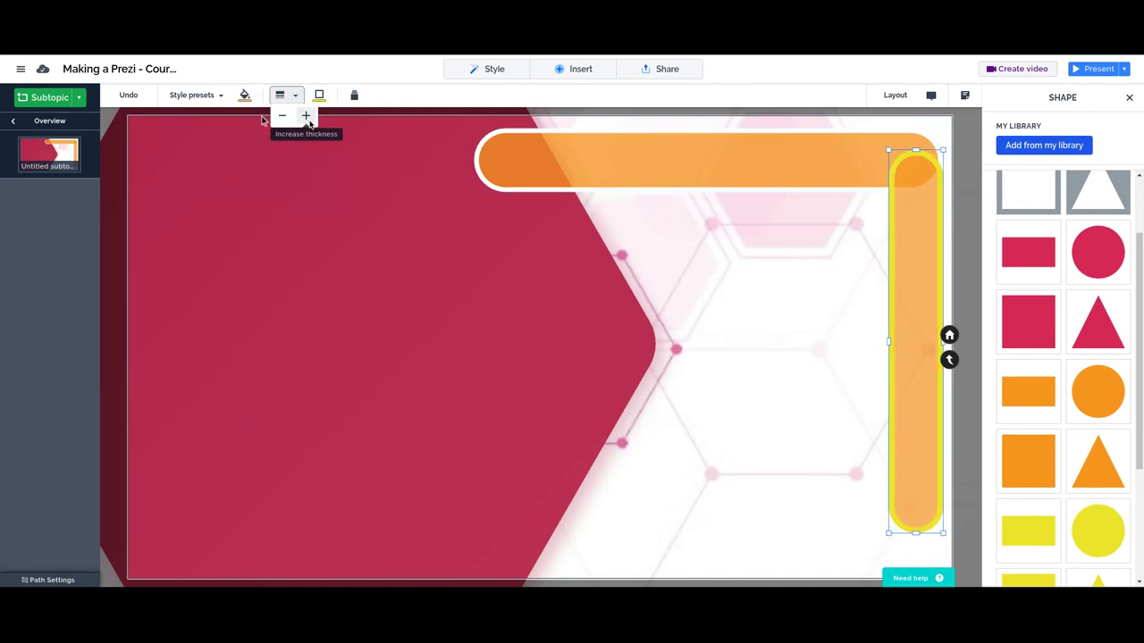
left_click(319, 98)
left_click(329, 197)
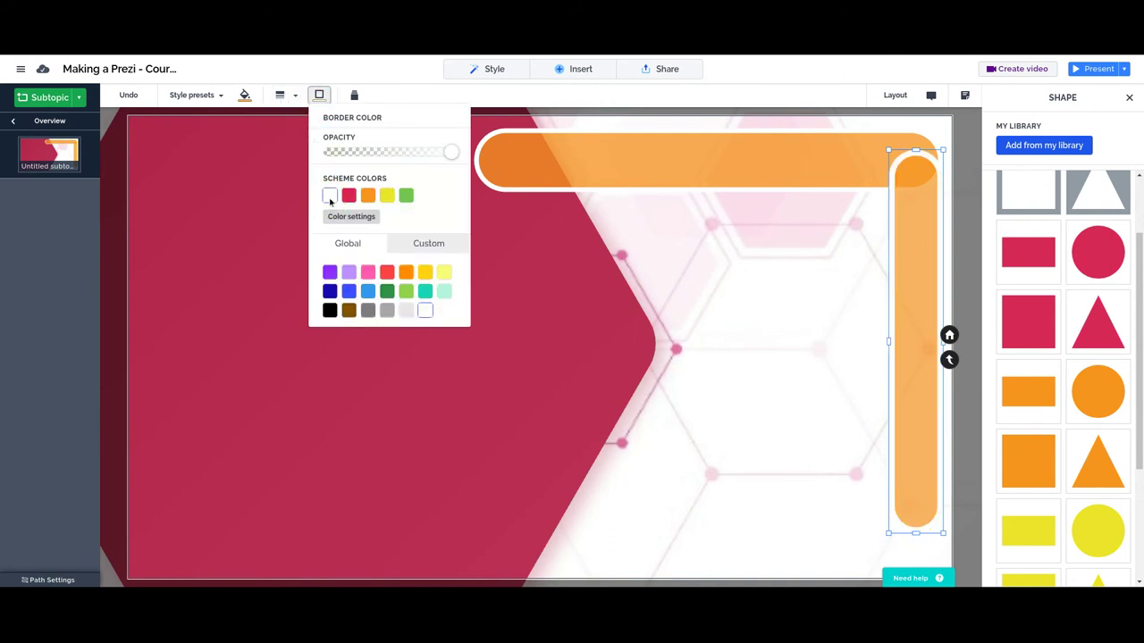
left_click(807, 247)
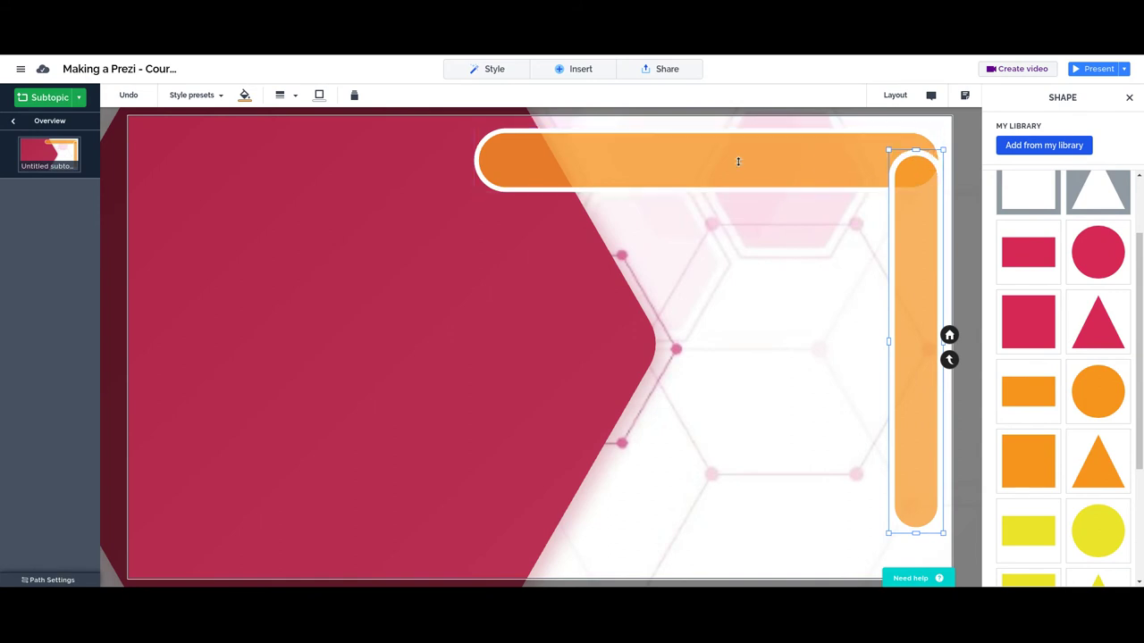
left_click(428, 327)
Group the horizontal and vertical orange bars, try moving the group across the slide and undo the move.
left_click(759, 164)
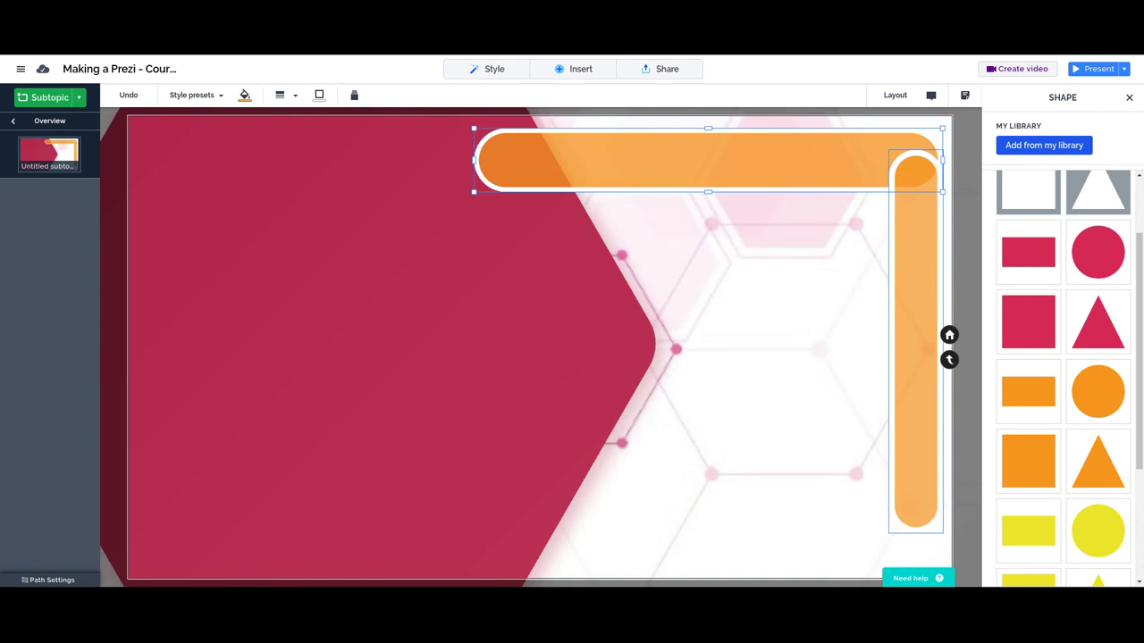
left_click(912, 255, "shift")
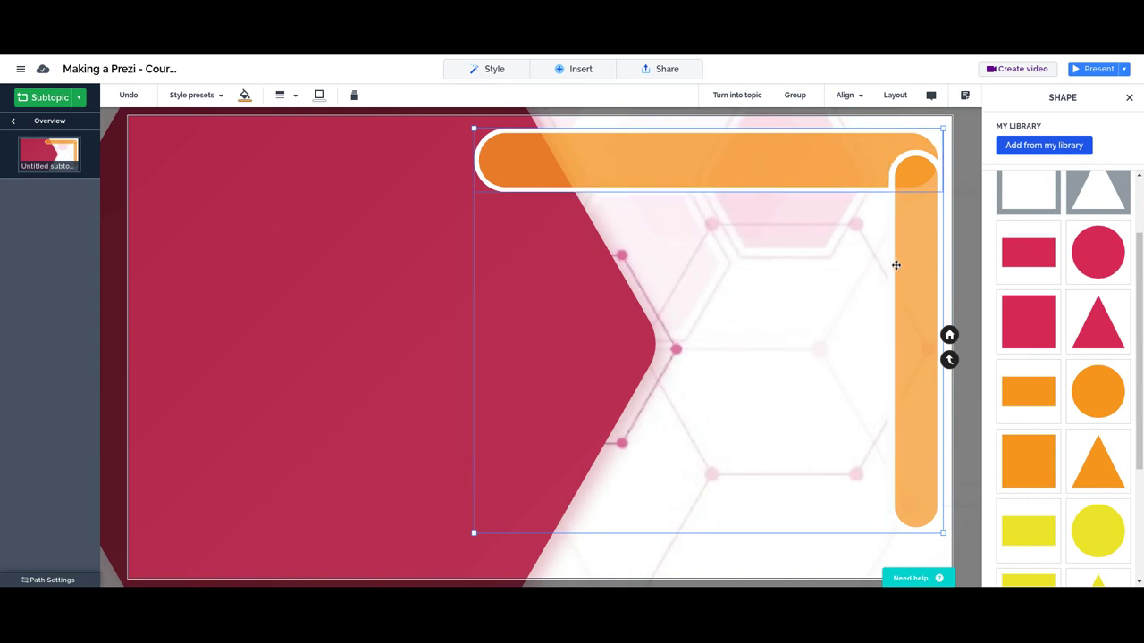
right_click(715, 170)
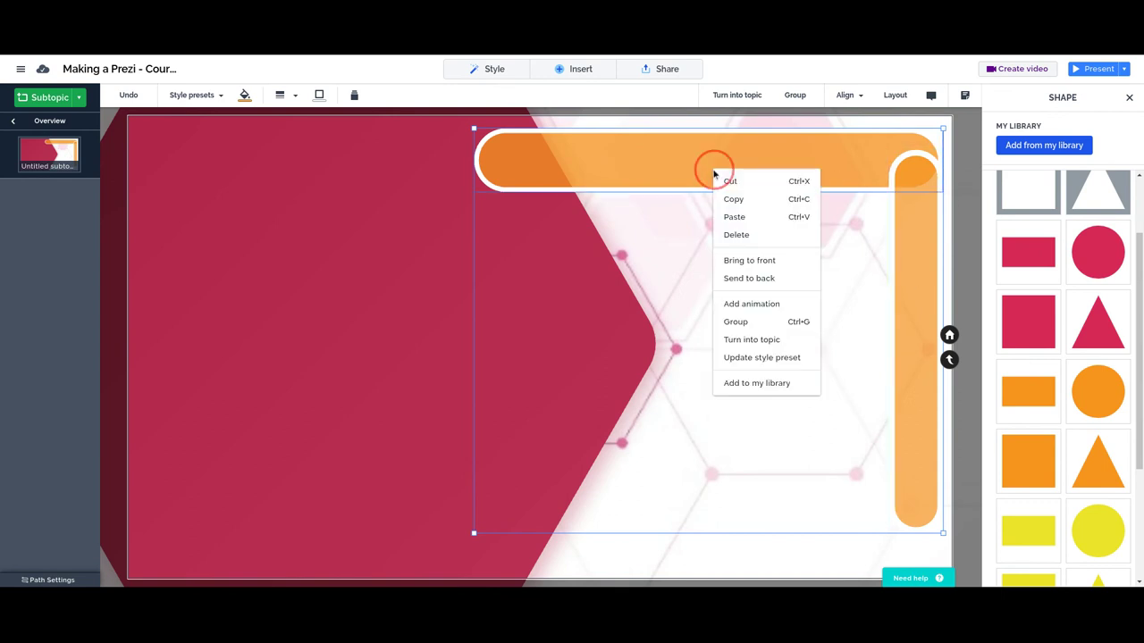
left_click(754, 325)
left_click(385, 305)
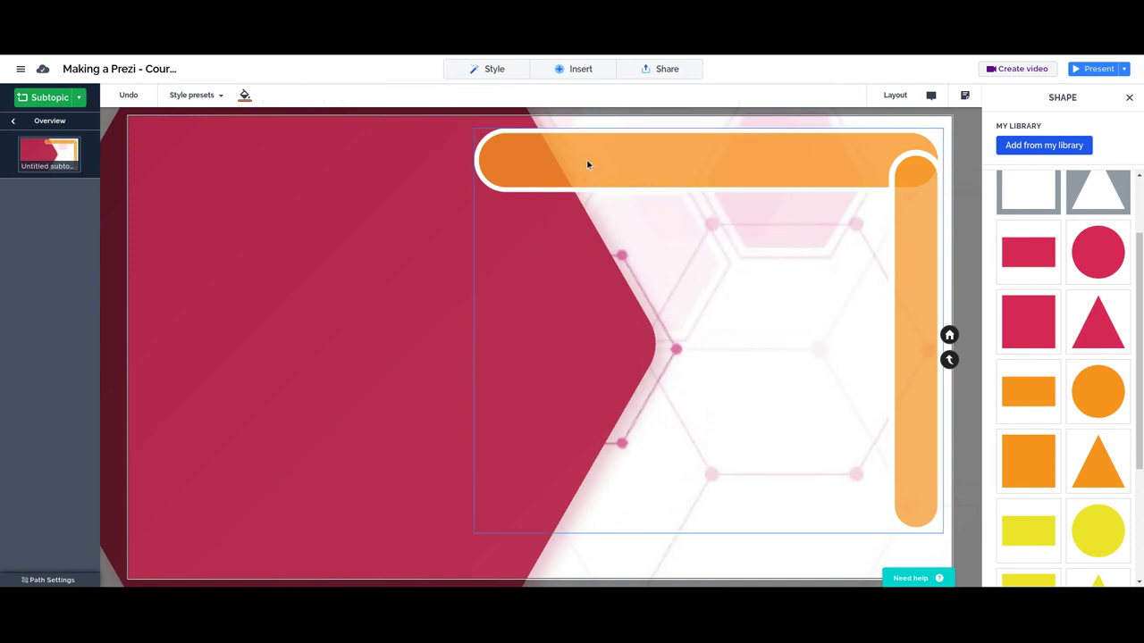
left_click_drag(587, 164, 491, 202)
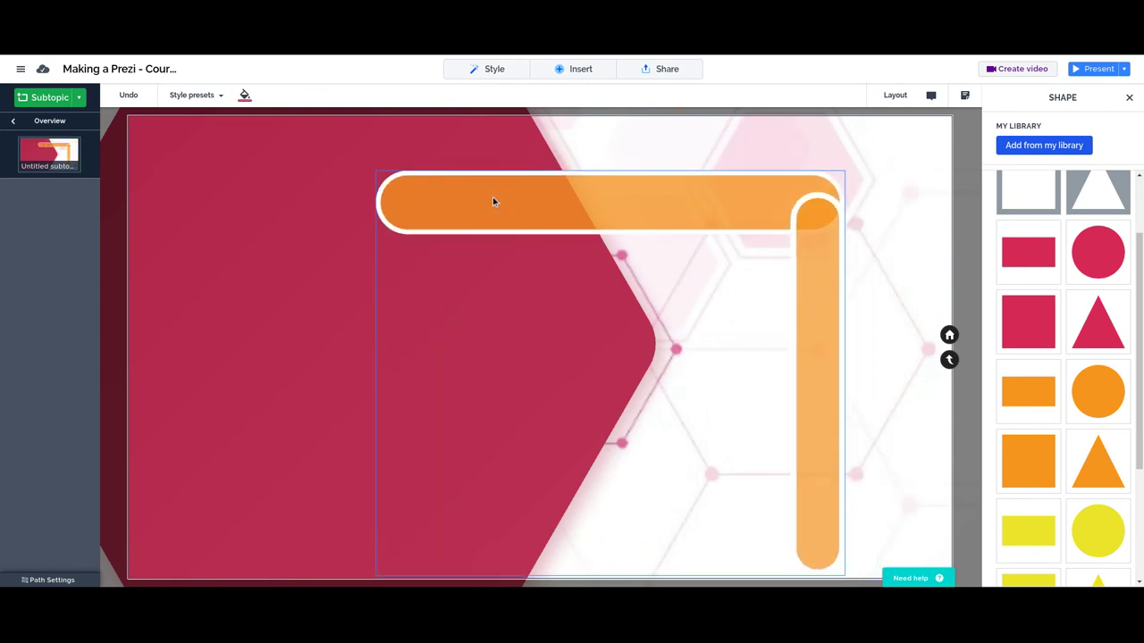
key("ctrl+z")
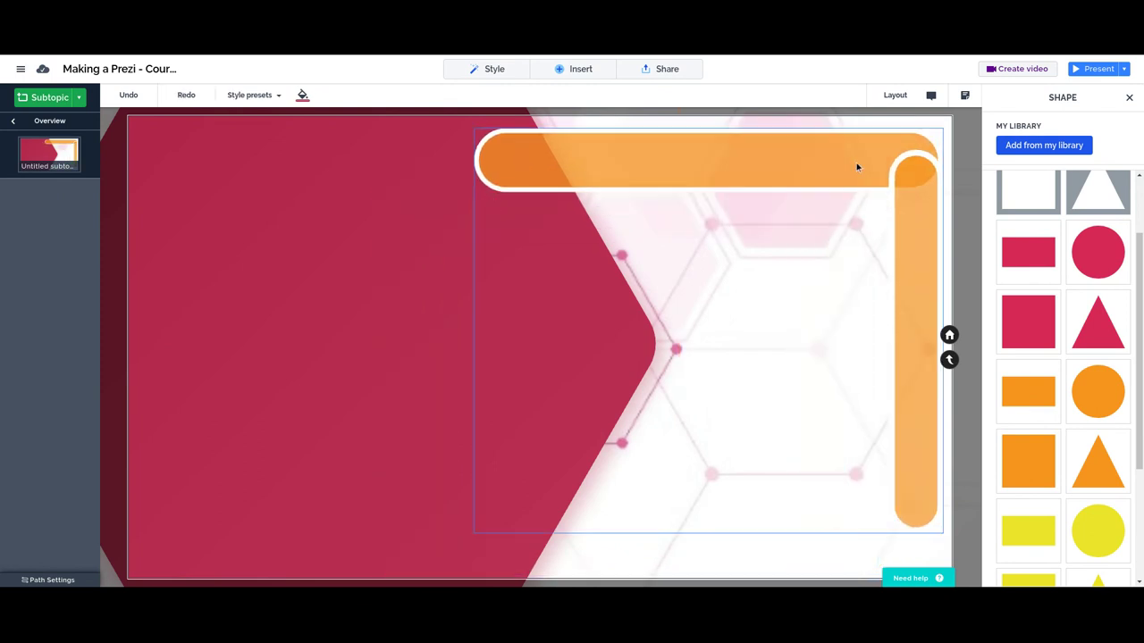
Save the grouped orange bars to the personal library and display the library's Grouped items collection.
right_click(737, 160)
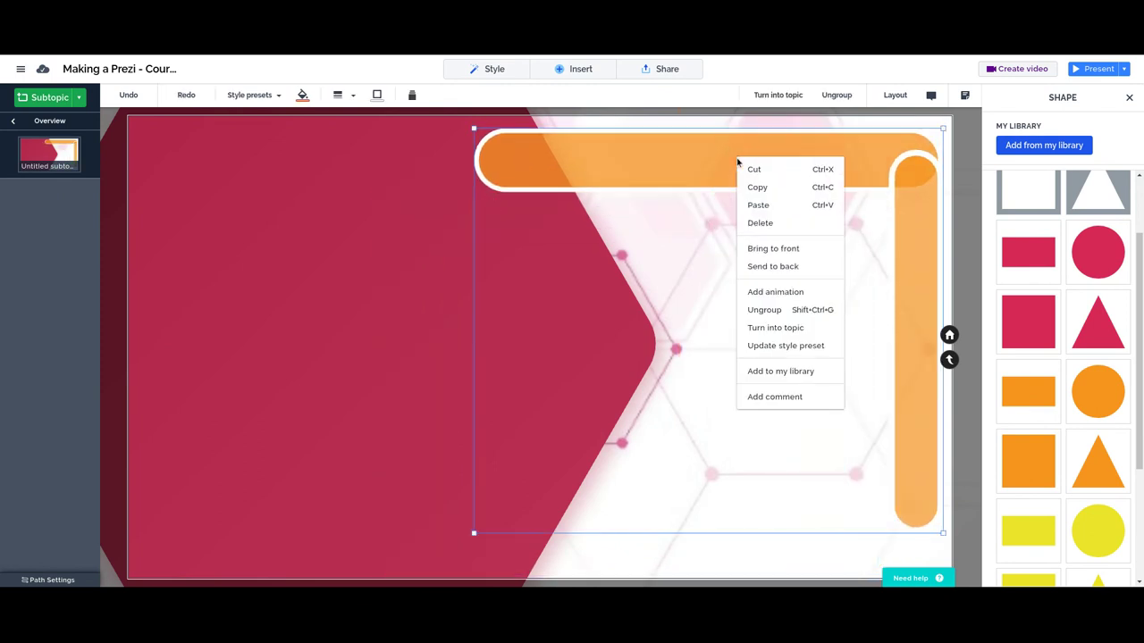
left_click(787, 372)
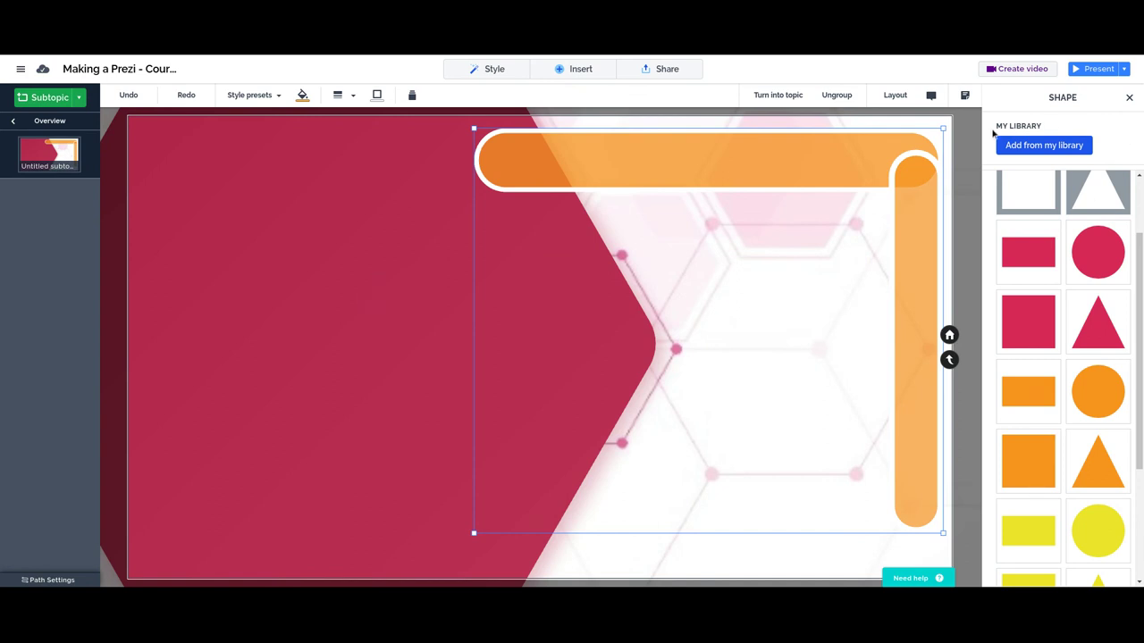
left_click(1030, 144)
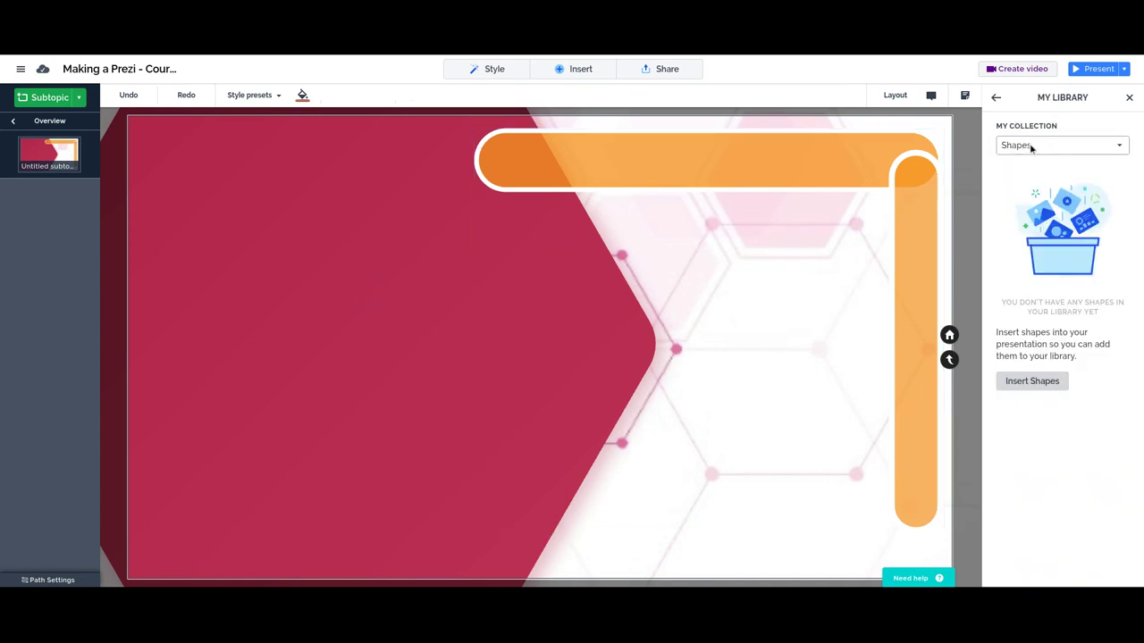
left_click(1032, 145)
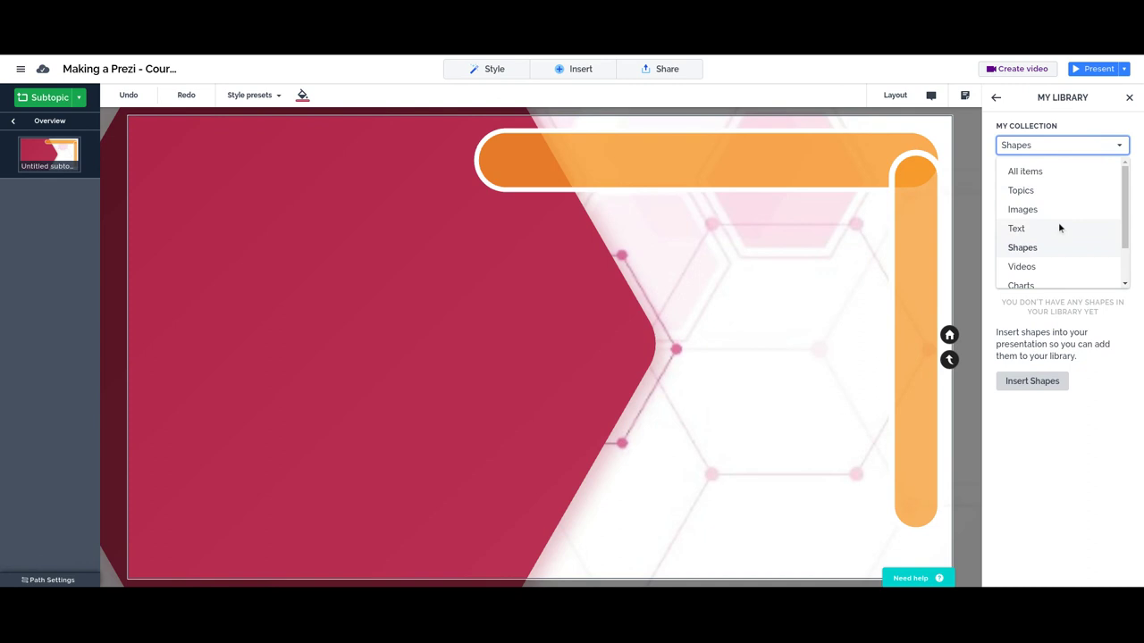
scroll(1059, 228, "down", 2)
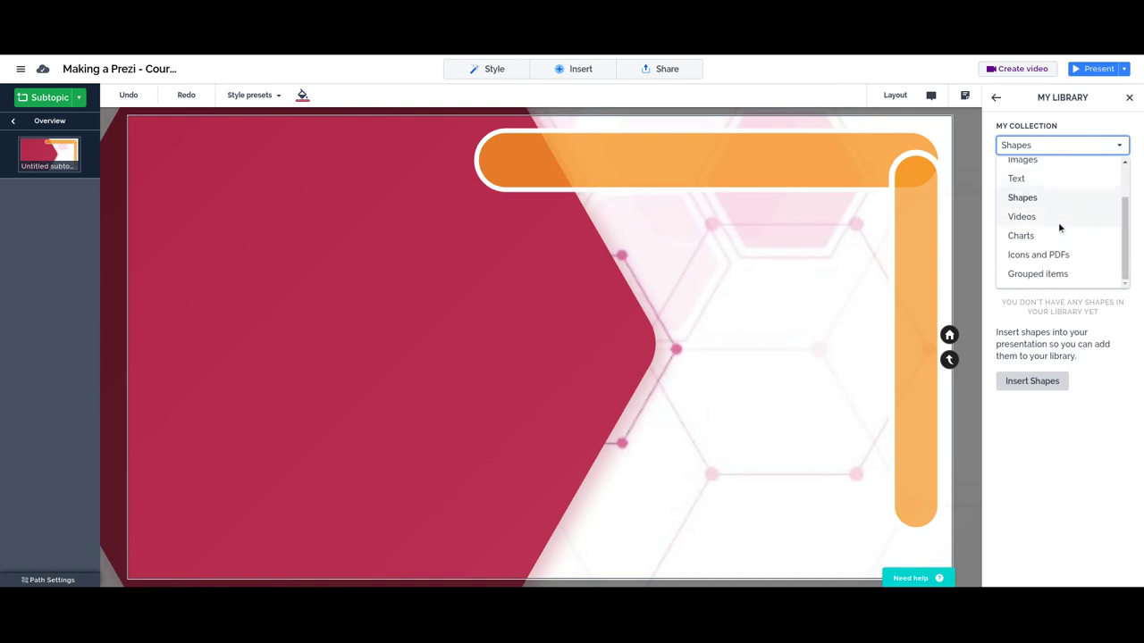
left_click(1055, 273)
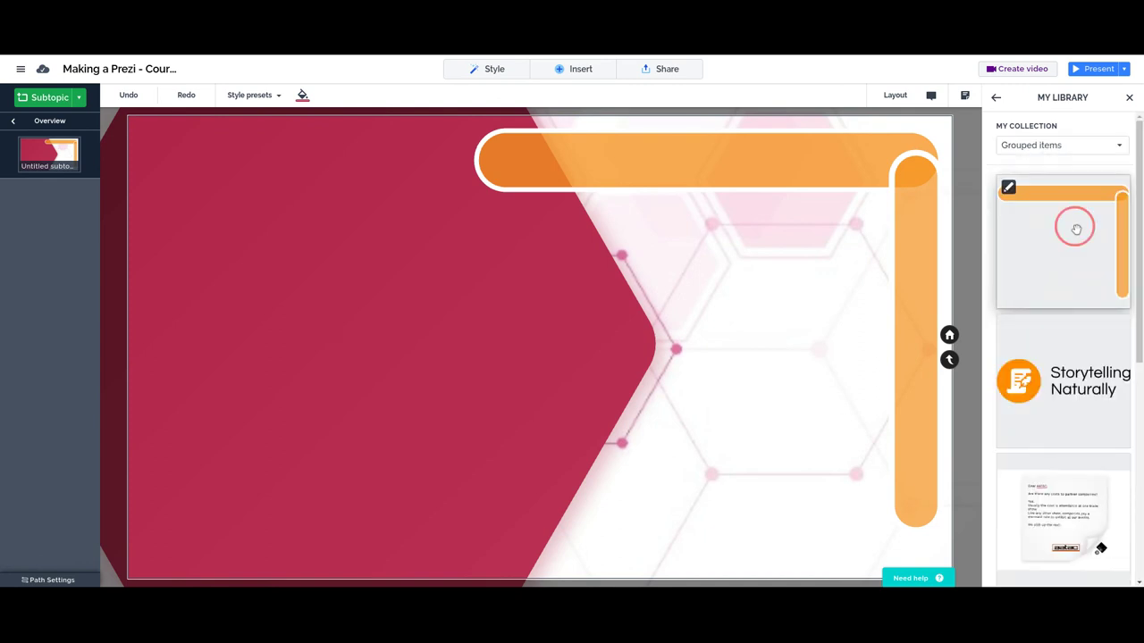
Try inserting a copy of the saved bar group from the library onto the red hexagon, and delete that copy.
left_click_drag(1069, 235, 396, 313)
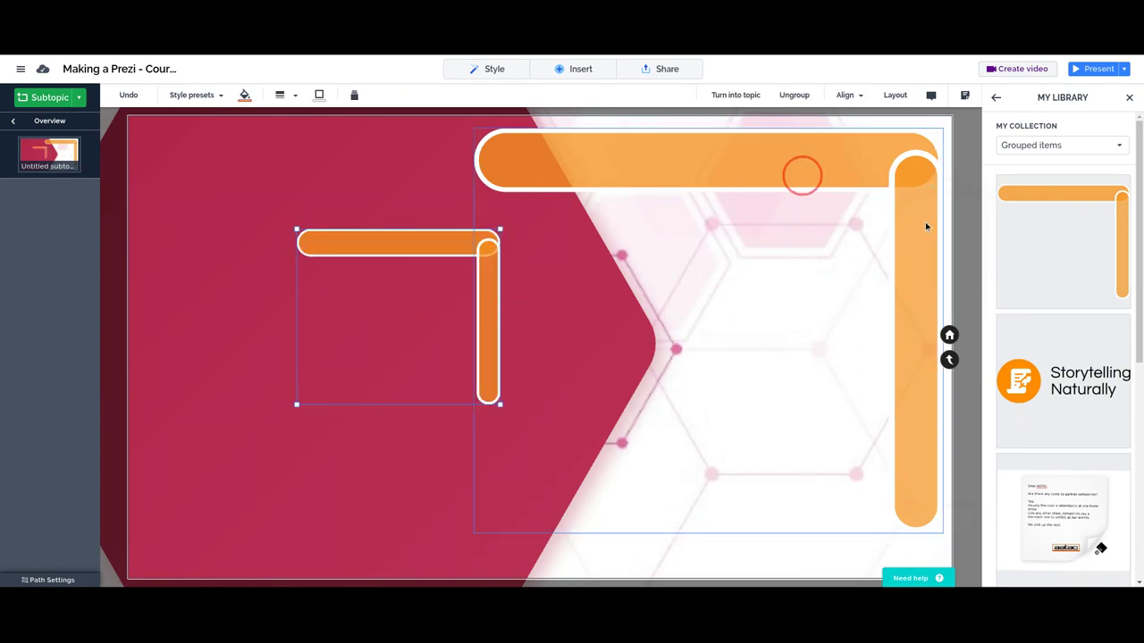
left_click(426, 305)
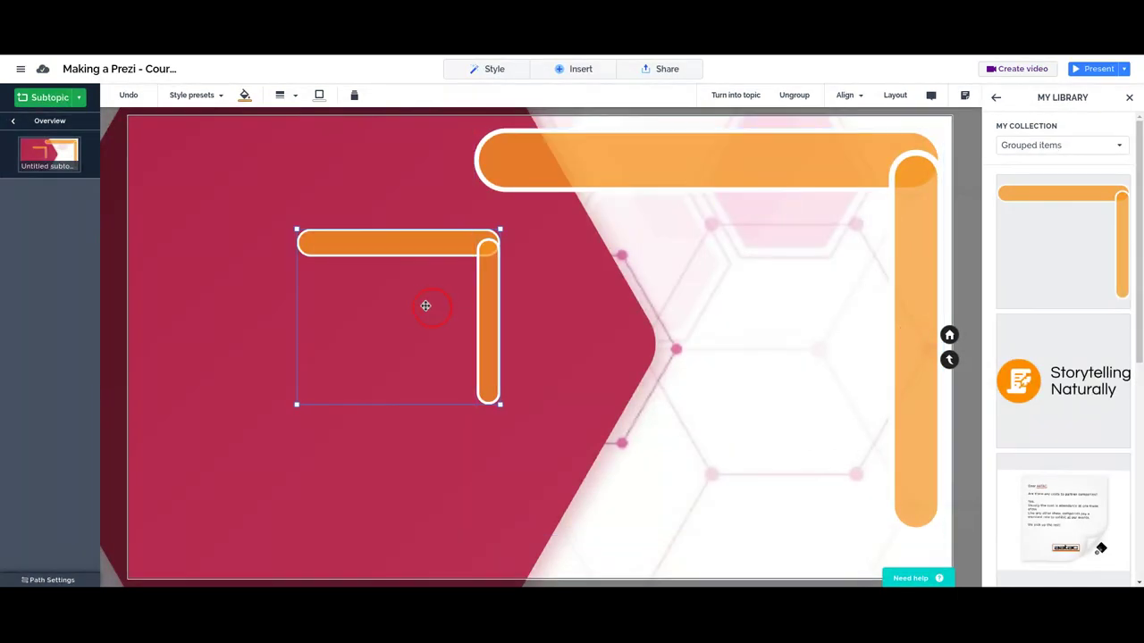
key("Delete")
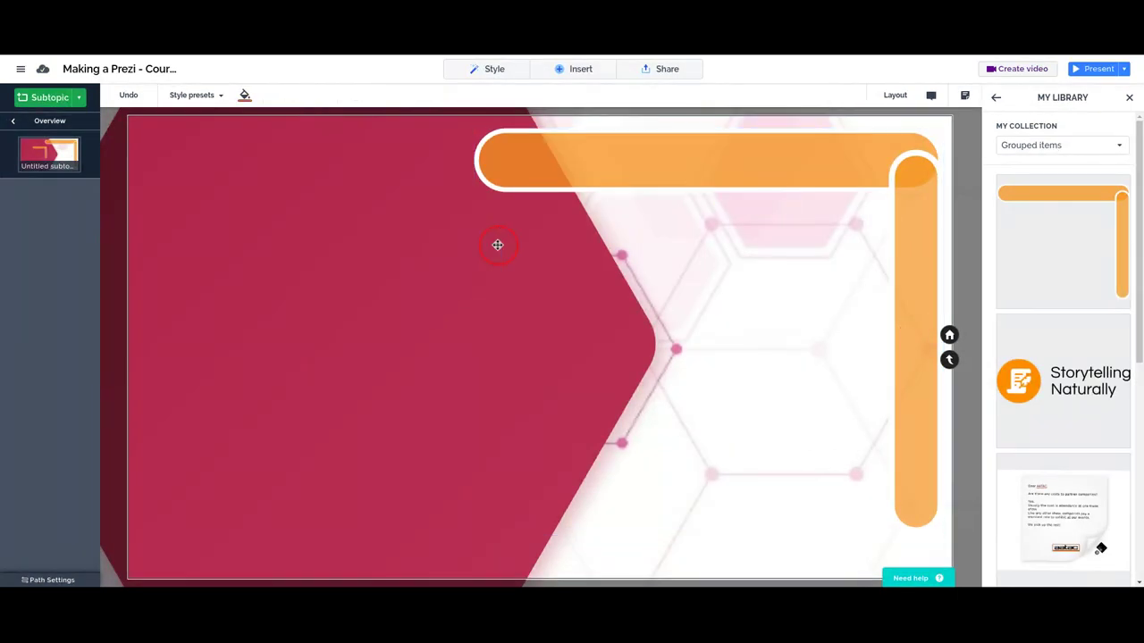